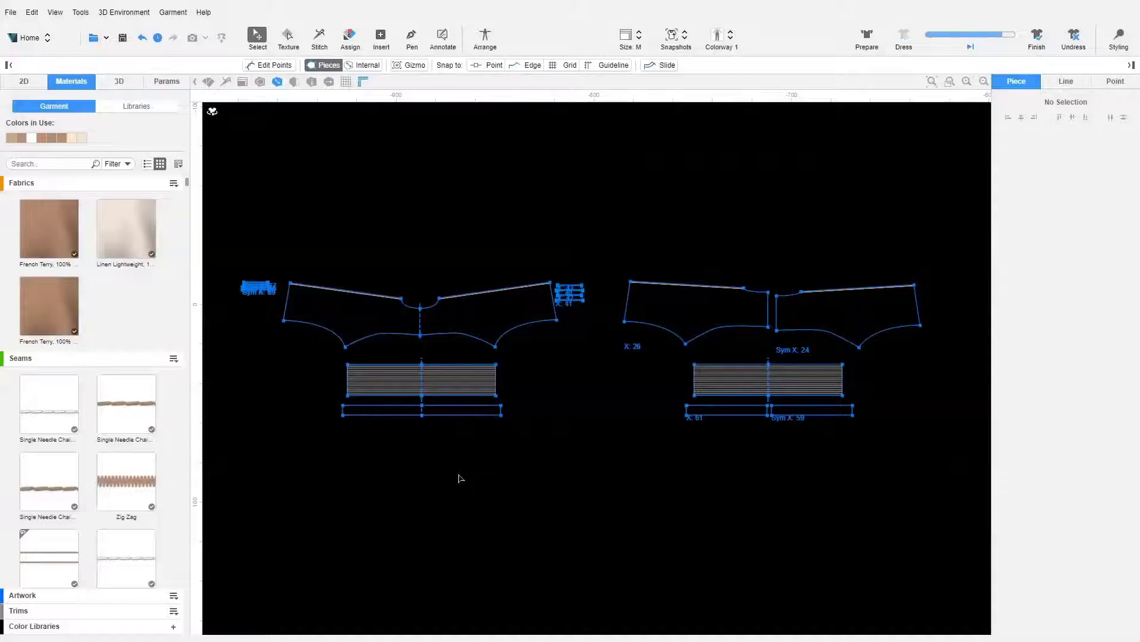
Draw a rectangular piece below the front bodice pieces and set its size to 16 cm wide by 15.84 cm high.
left_click(381, 37)
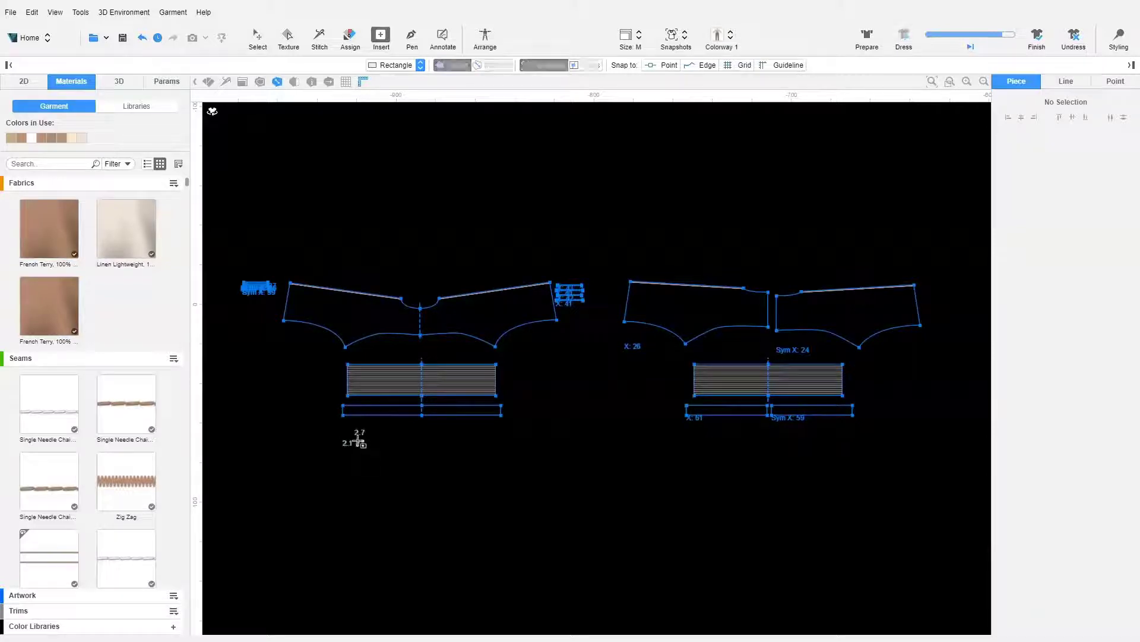
left_click_drag(357, 441, 406, 498)
left_click(1022, 189)
type("16")
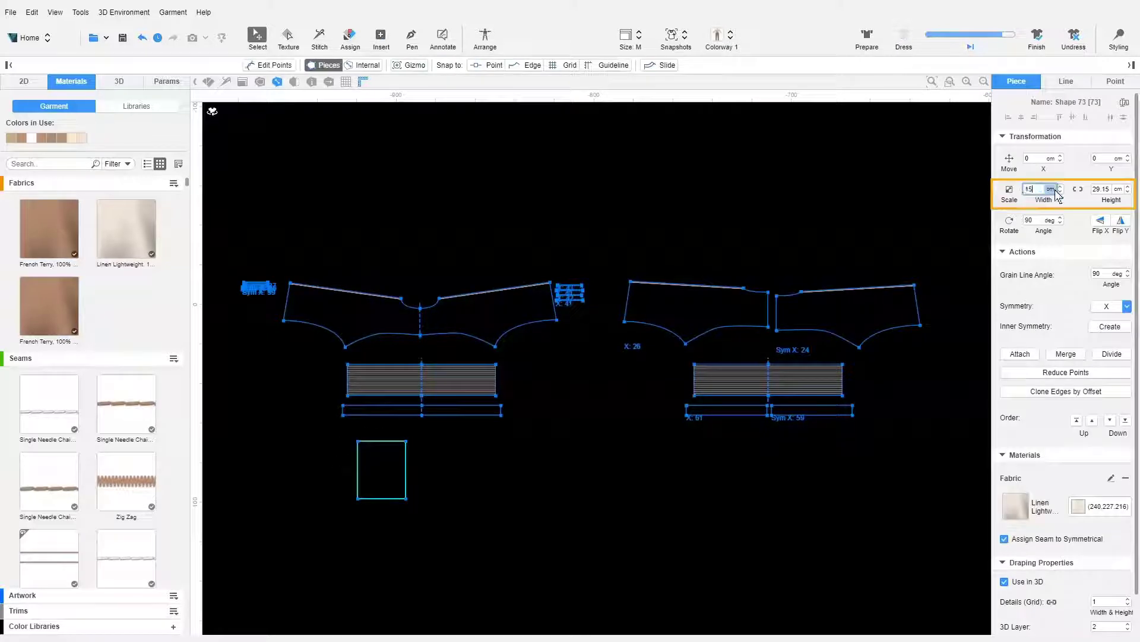
left_click(1106, 188)
type("15")
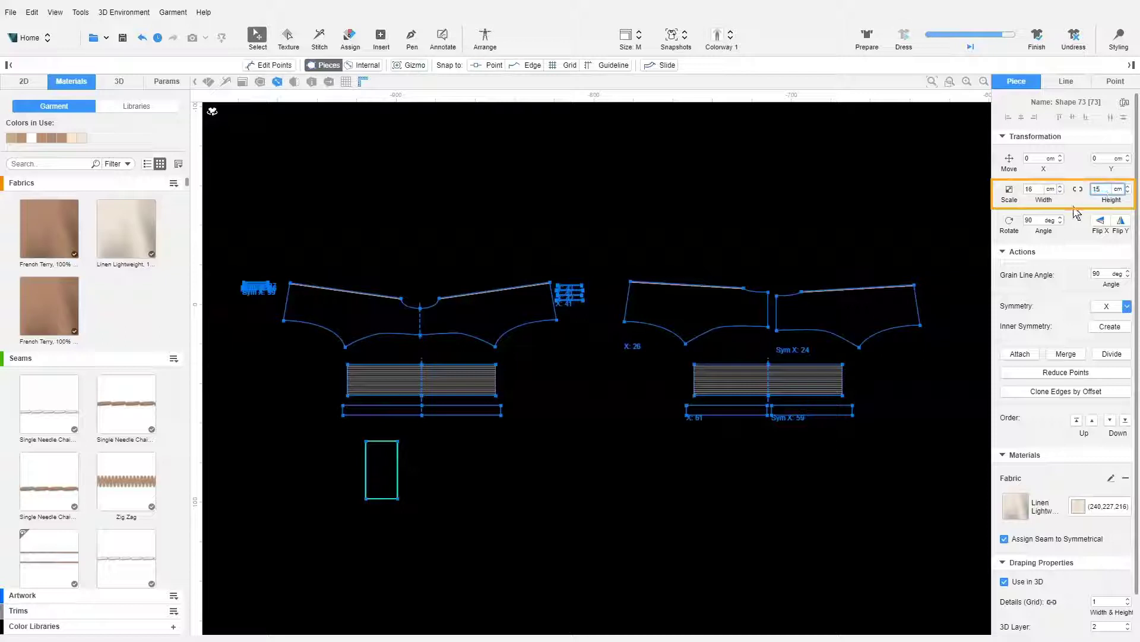
type(".84")
key("Return")
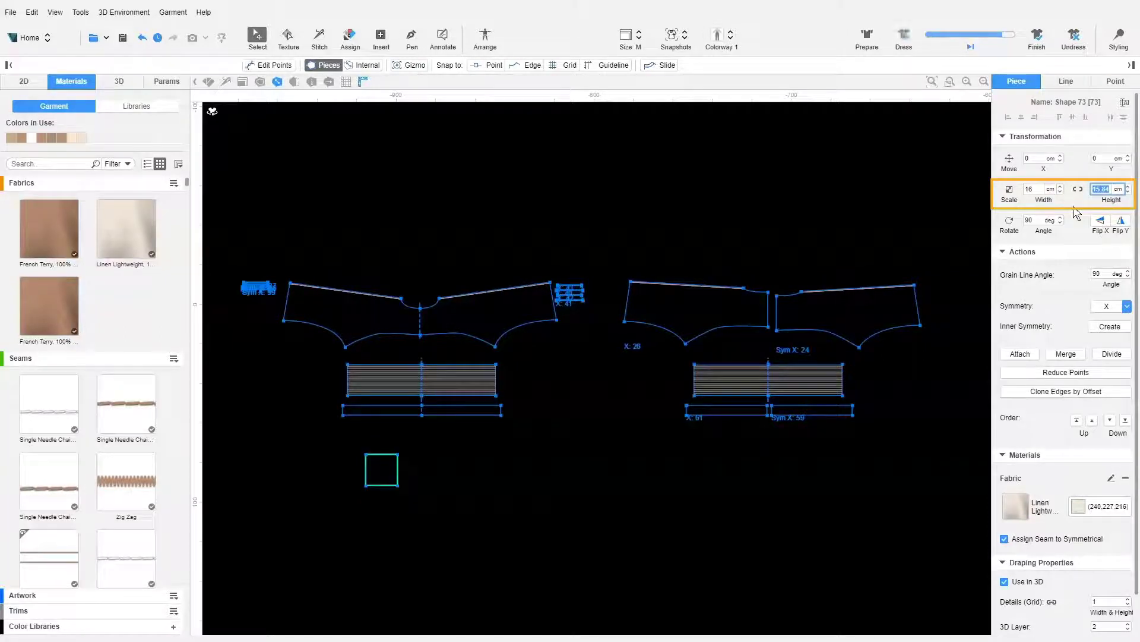
Mirror the rectangle symmetrically about its inner vertical edge and place a copy of it below the back pieces.
left_click(398, 469)
right_click(398, 469)
left_click(416, 519)
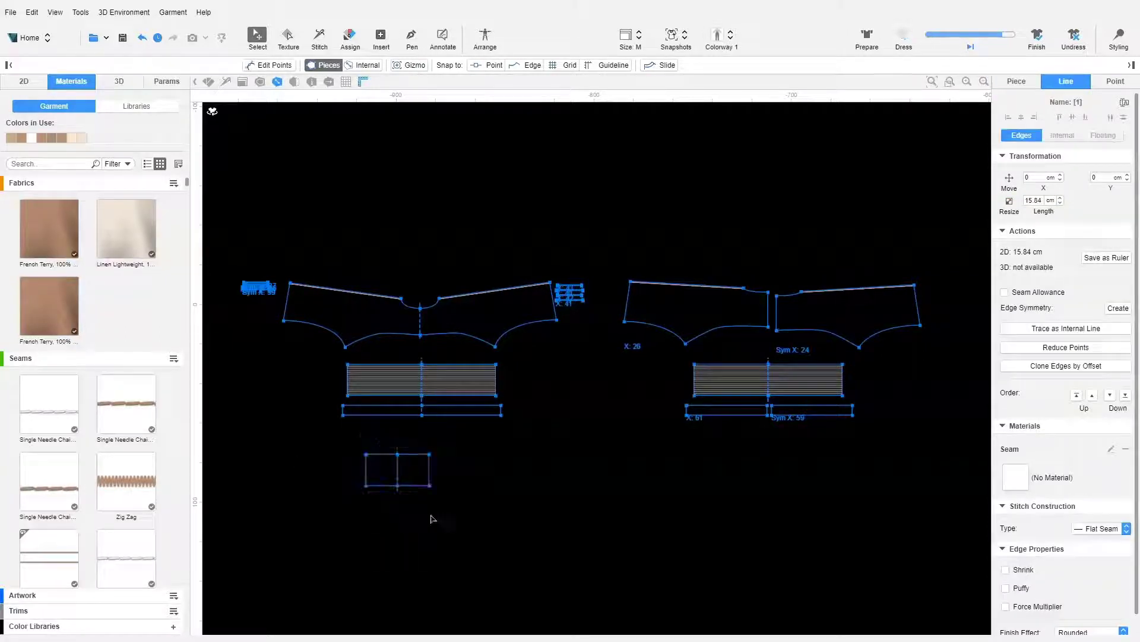
left_click(418, 473)
key("ctrl+c")
key("ctrl+v")
left_click_drag(419, 472, 802, 466)
left_click(803, 465)
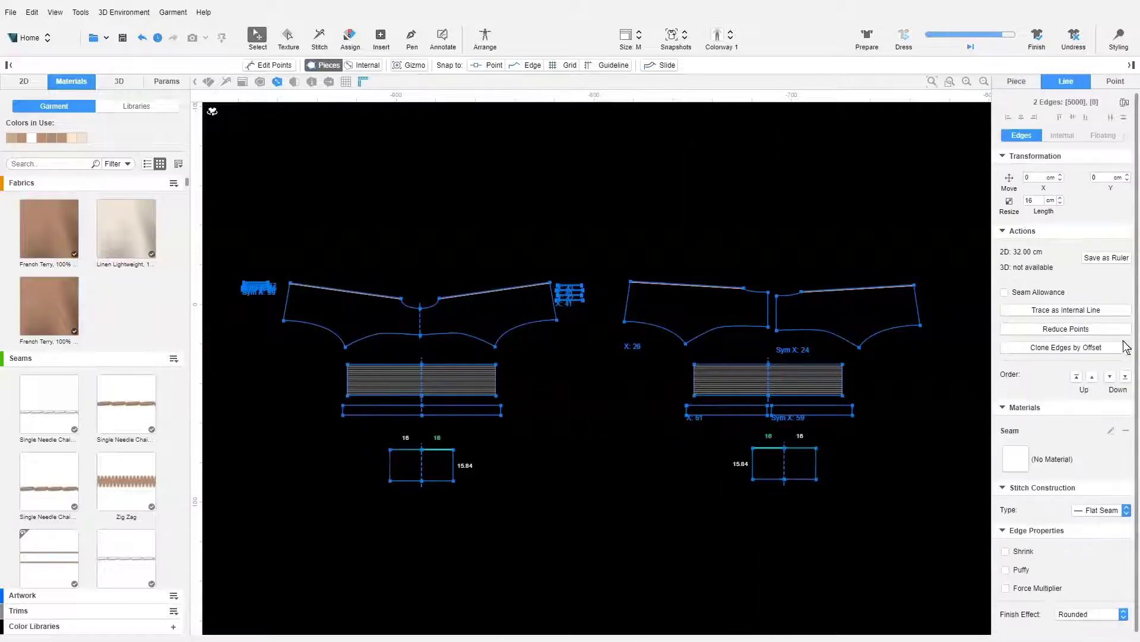
Clone the top edges of both new rectangles by offset with -1 cm spacing and 15 copies, extended to the edges.
left_click(1119, 347)
left_click(1102, 401)
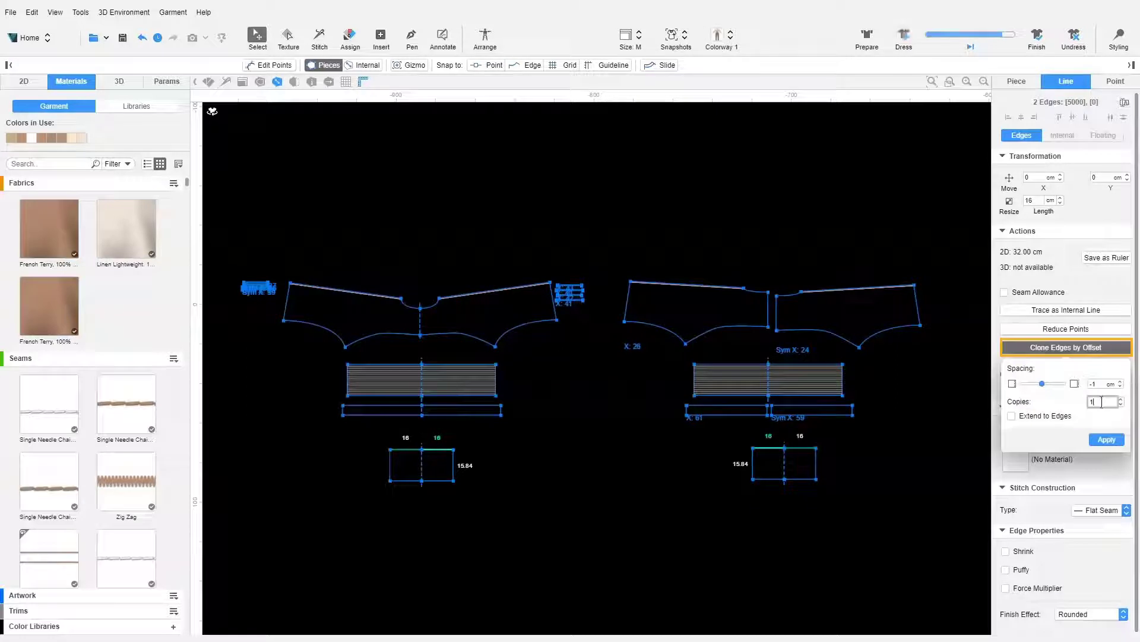
left_click(1057, 417)
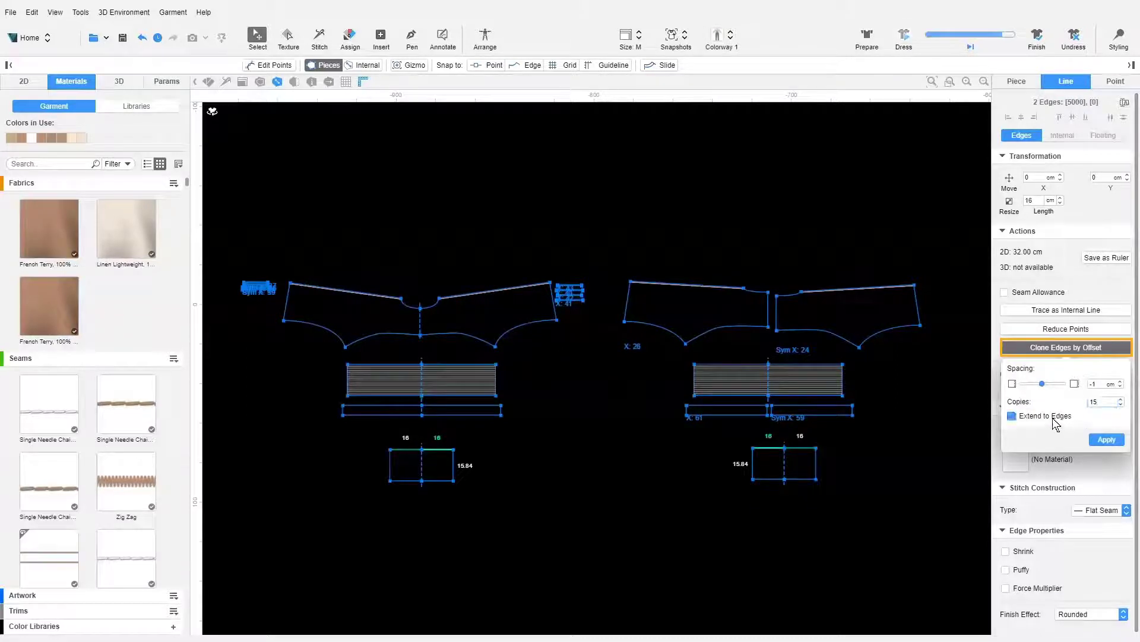
left_click(1107, 439)
left_click(473, 485)
Assign the lattice-patterned MicrosoftTeams edge trim to the internal lines of both new rectangles.
scroll(153, 424, "down", 10)
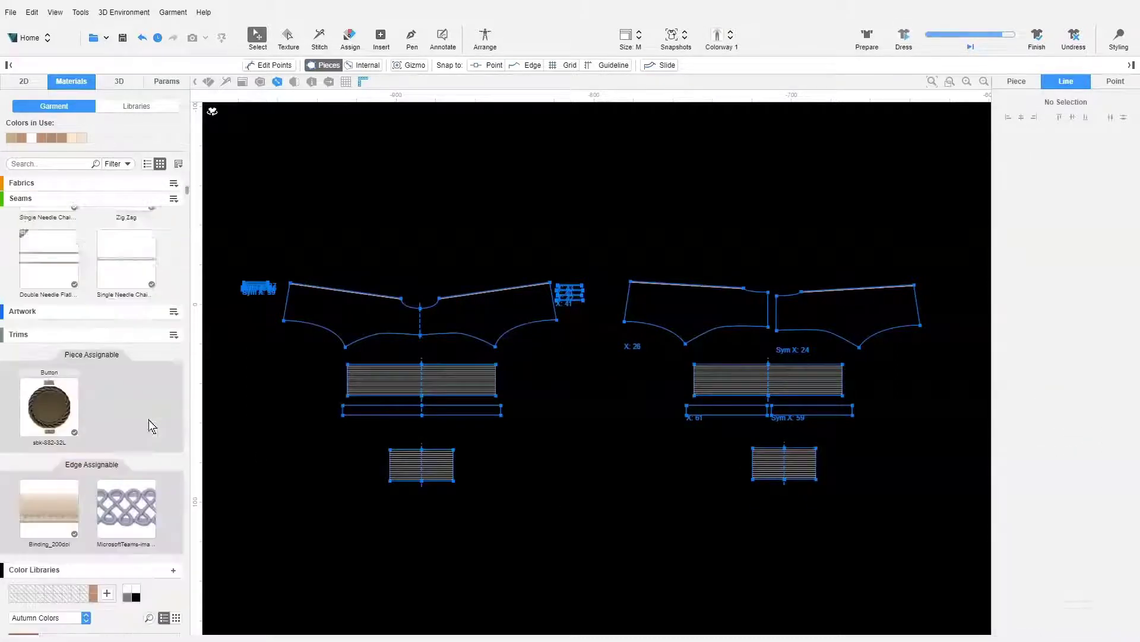
left_click(351, 40)
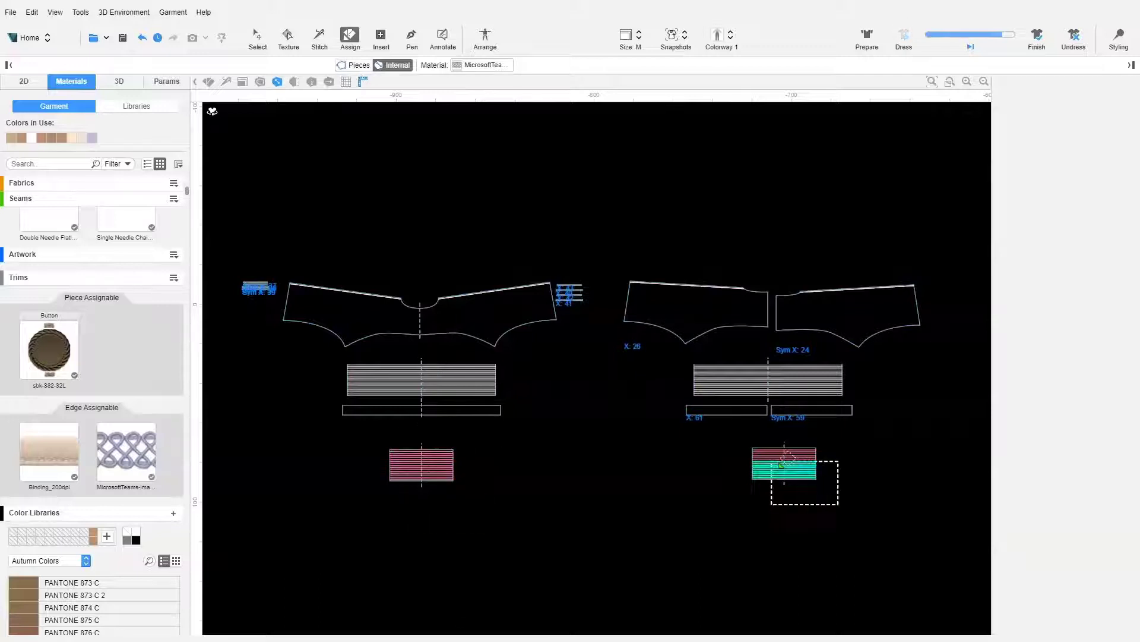
left_click(796, 470)
left_click(258, 38)
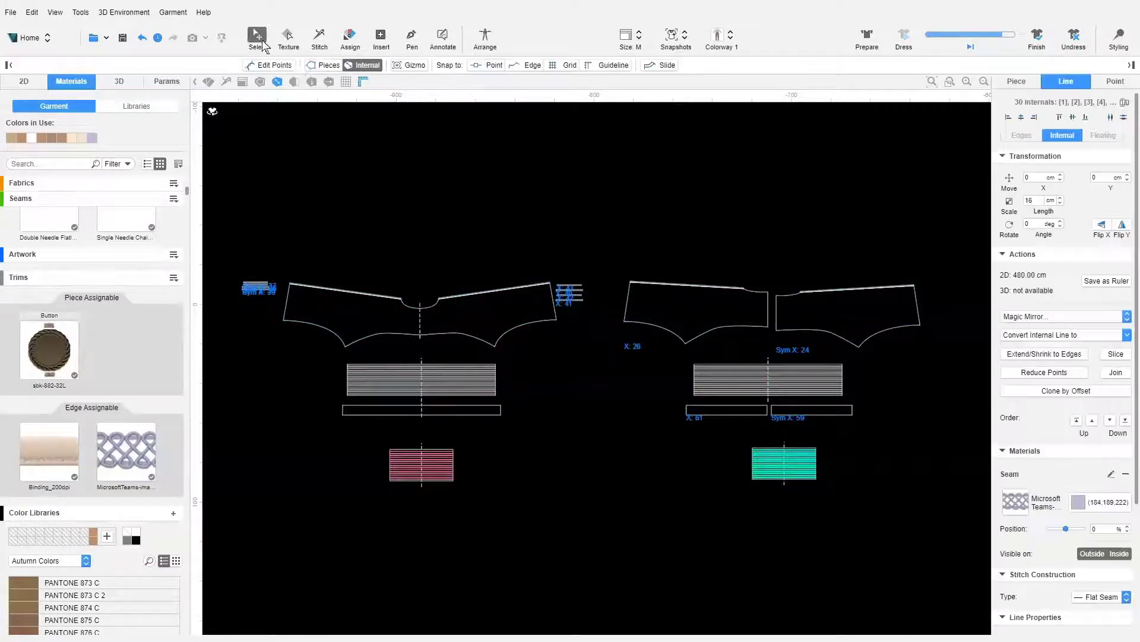
Duplicate the Linen Lightweight fabric and assign the duplicate to both new rectangles.
left_click(89, 228)
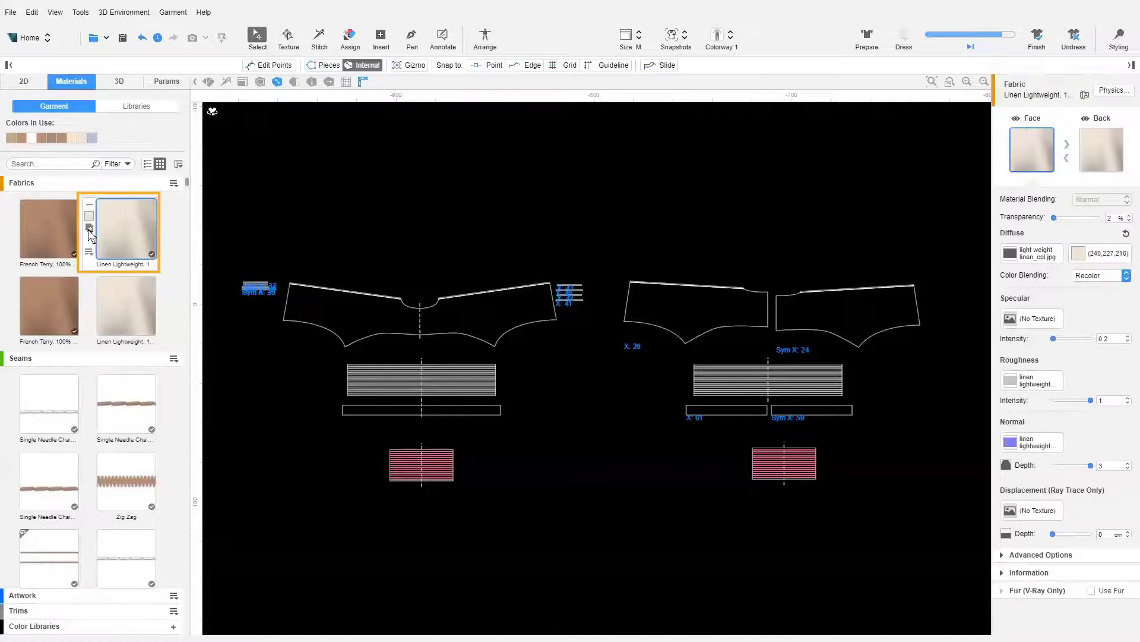
left_click(115, 300)
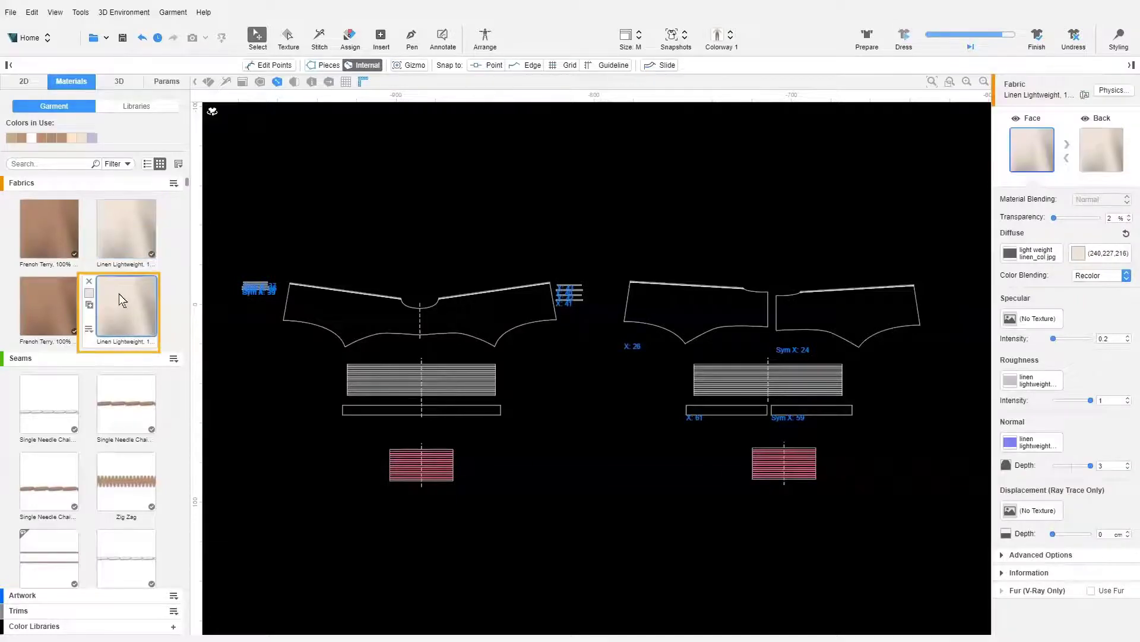
left_click(350, 38)
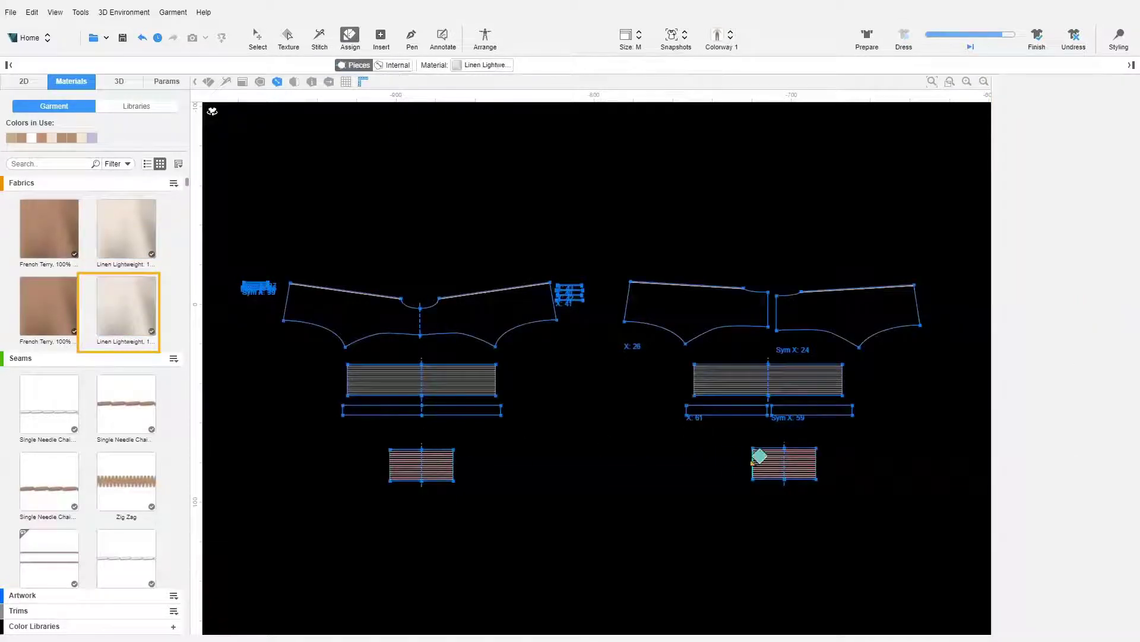
Open the fabric resources of the new rectangles and set the duplicated linen's transparency to 100%.
right_click(769, 457)
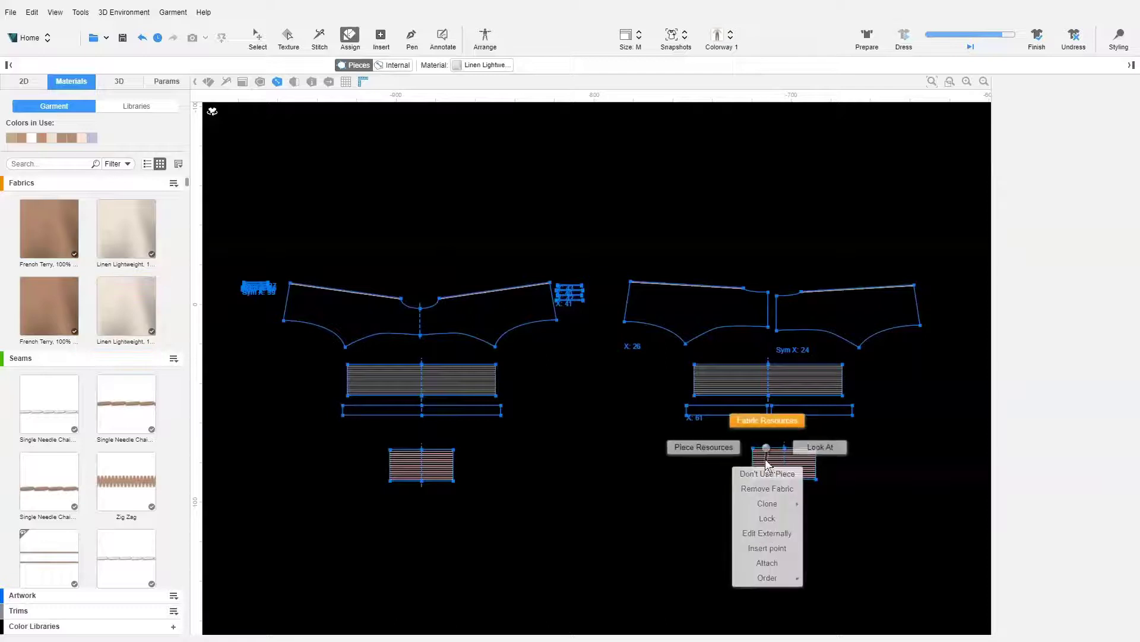
left_click(767, 427)
left_click_drag(1054, 218, 1100, 218)
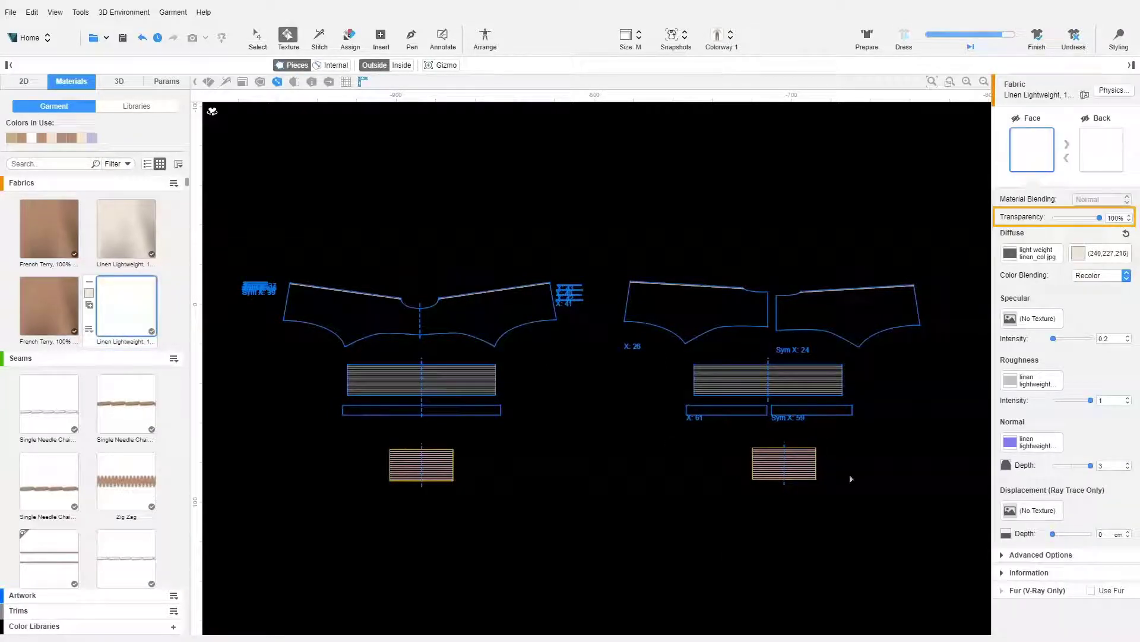
Stitch the front overlay rectangle's top and bottom edges to the matching edges of the front smocked panel.
left_click(319, 39)
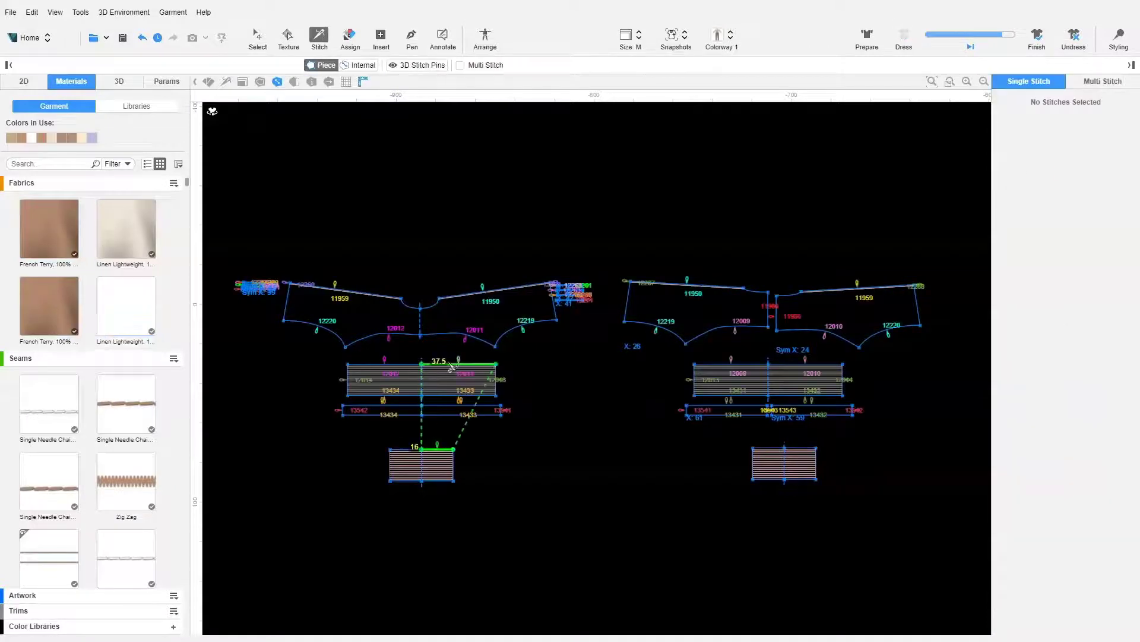
left_click(423, 440)
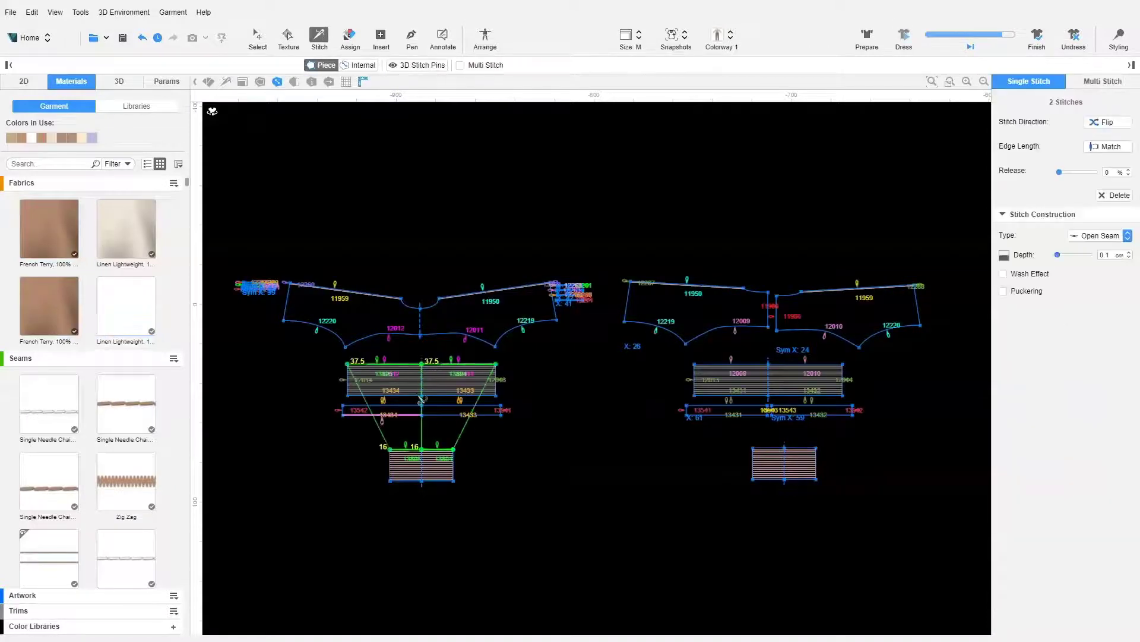
left_click(441, 480)
left_click(466, 396)
left_click(517, 468)
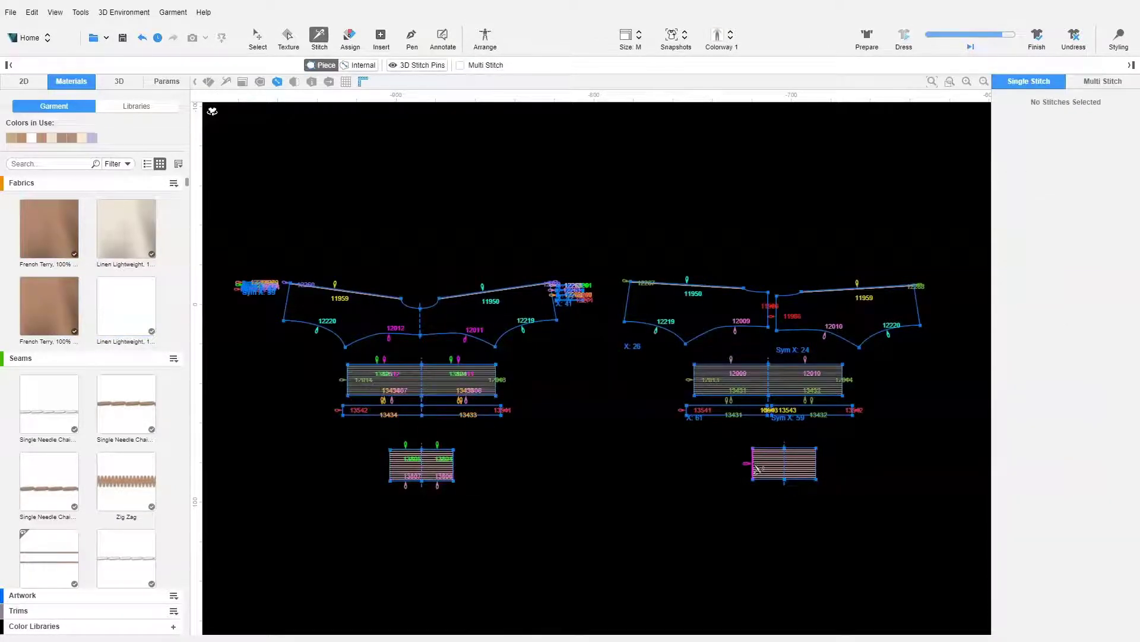
Stitch the side edges of the front and back overlay rectangles together.
left_click(753, 466)
left_click(454, 466)
left_click(725, 492)
Stitch the back overlay rectangle's top and bottom edges to the matching edges of the back smocked panel.
left_click(767, 449)
left_click(734, 364)
left_click(768, 479)
left_click(738, 396)
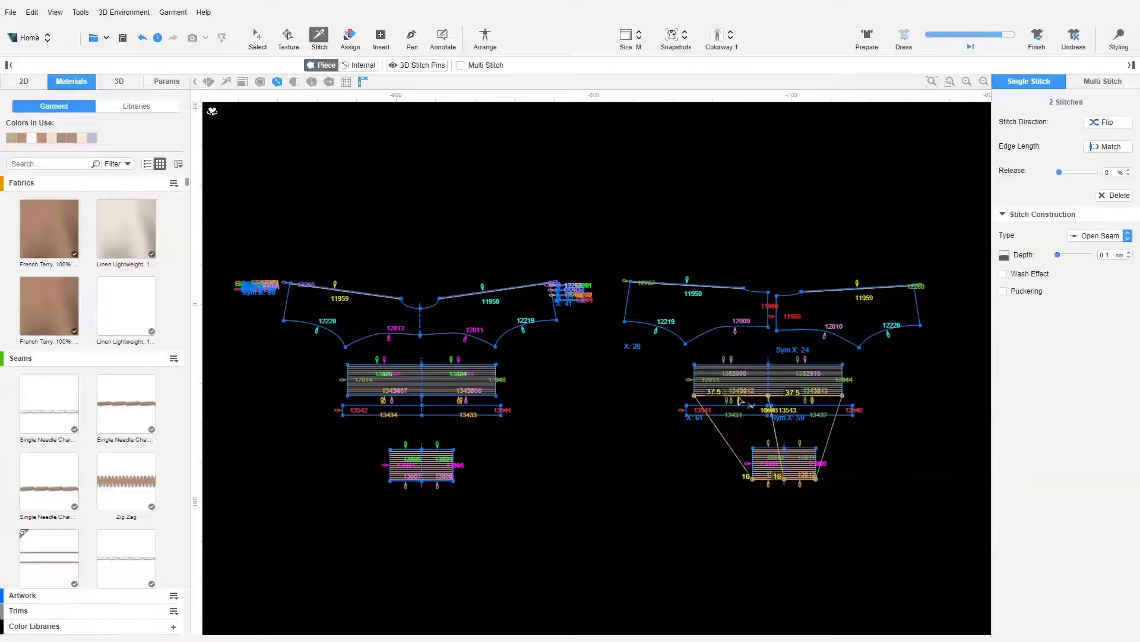
Lock the front and back smocked panels, Shape 29 [31] and Shape 29 [33], in 3D Styling.
left_click(1120, 37)
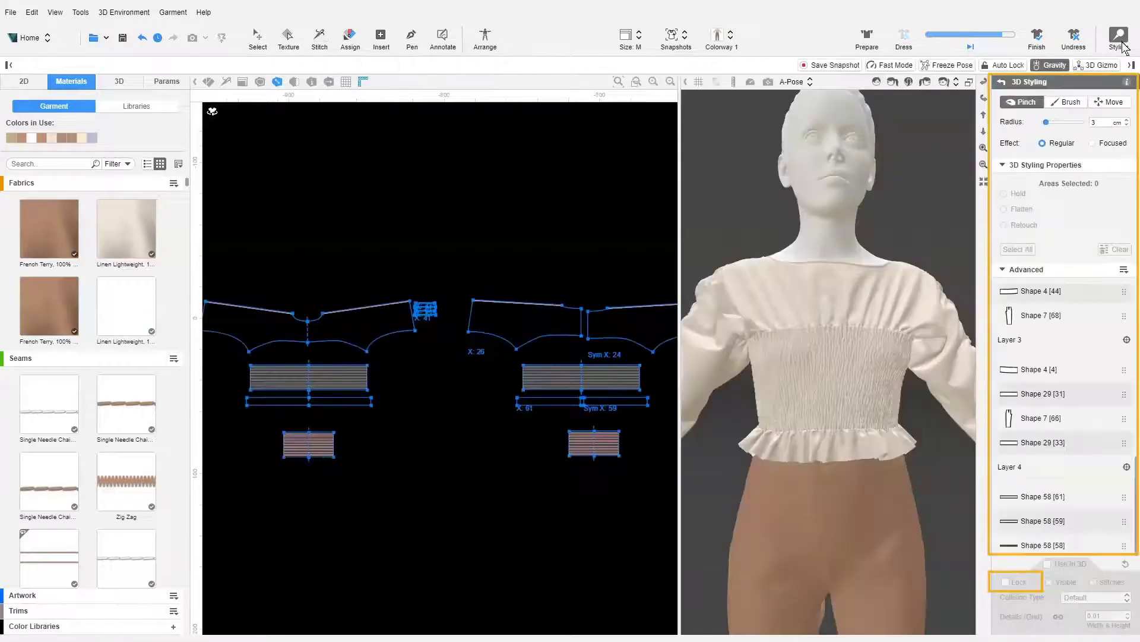
left_click(343, 384)
left_click(1040, 393, "ctrl")
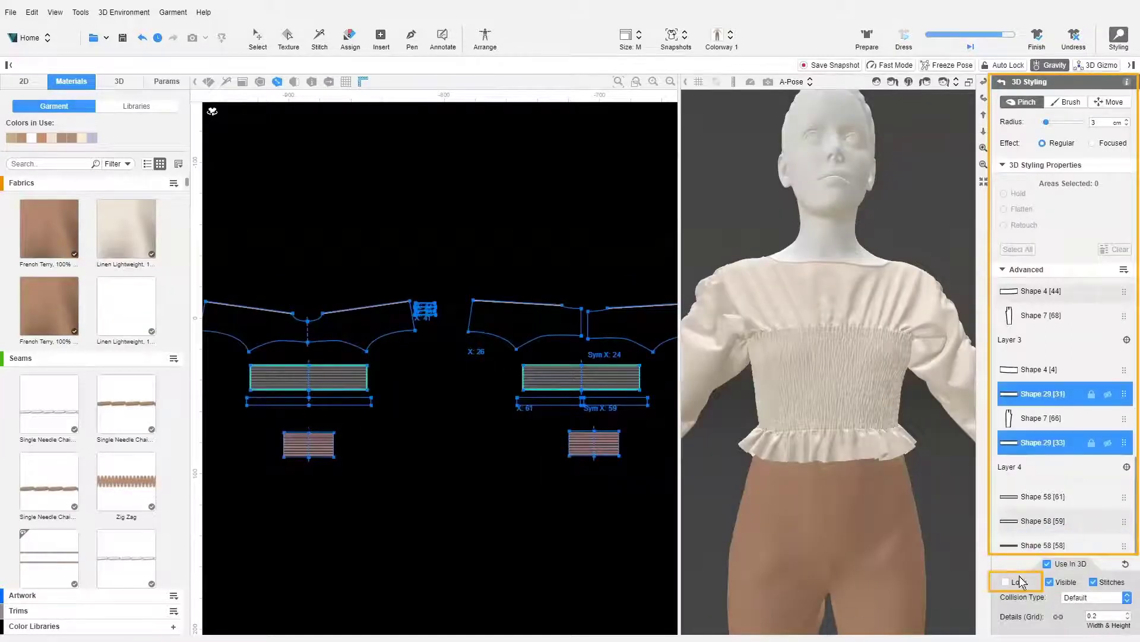
left_click(1019, 582)
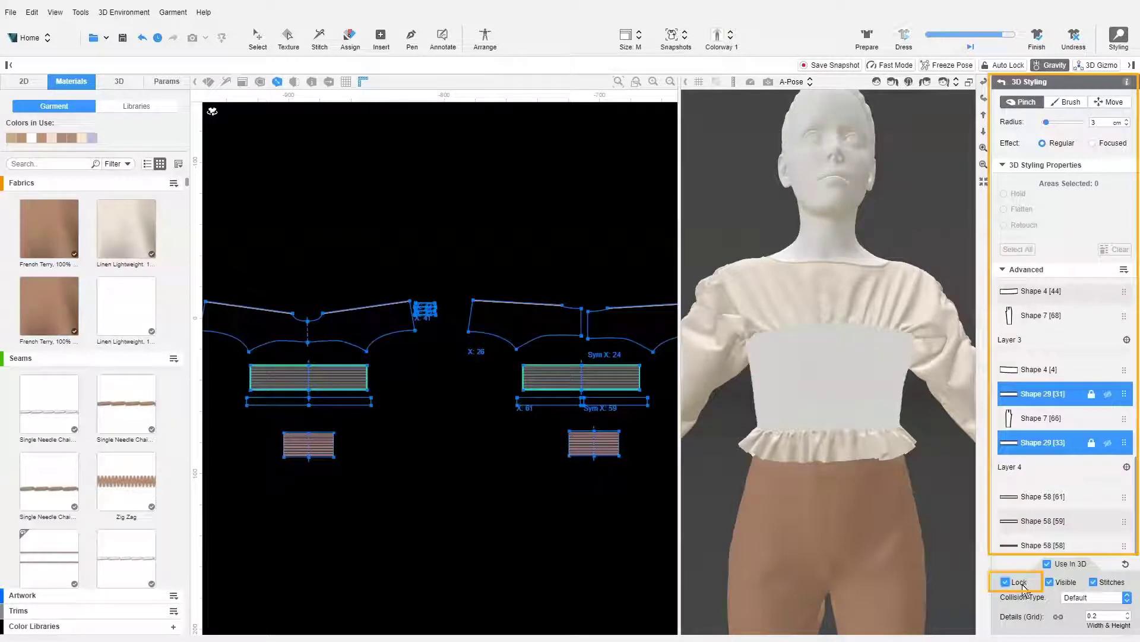
Arrange the two overlay rectangles on the silhouettes, one on the front torso and one on the back torso.
left_click(485, 37)
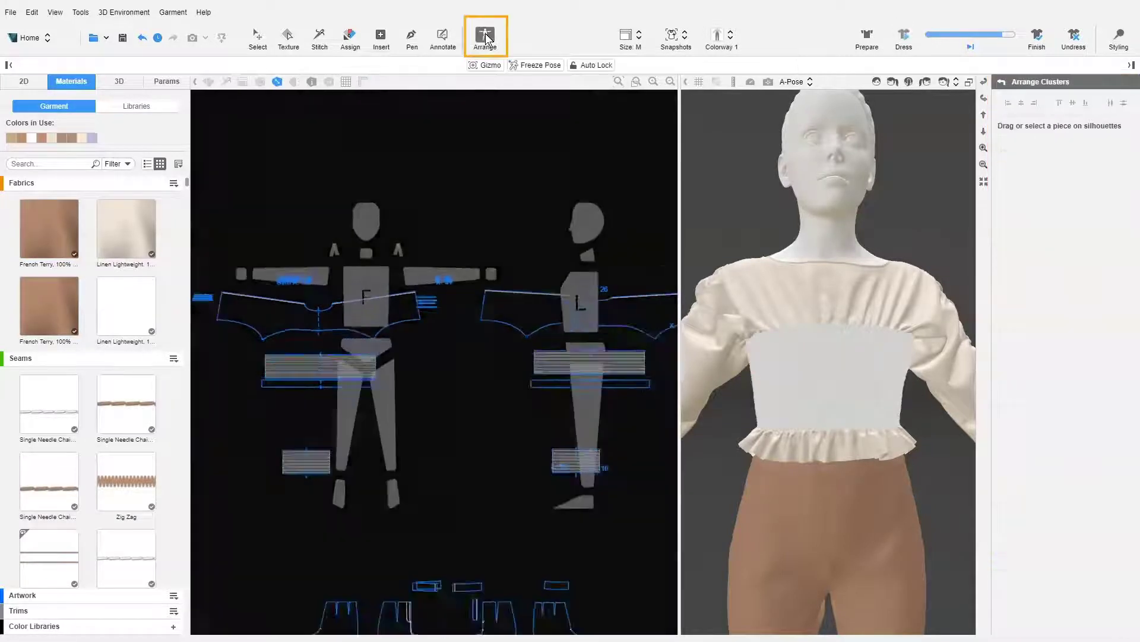
left_click_drag(324, 332, 386, 285)
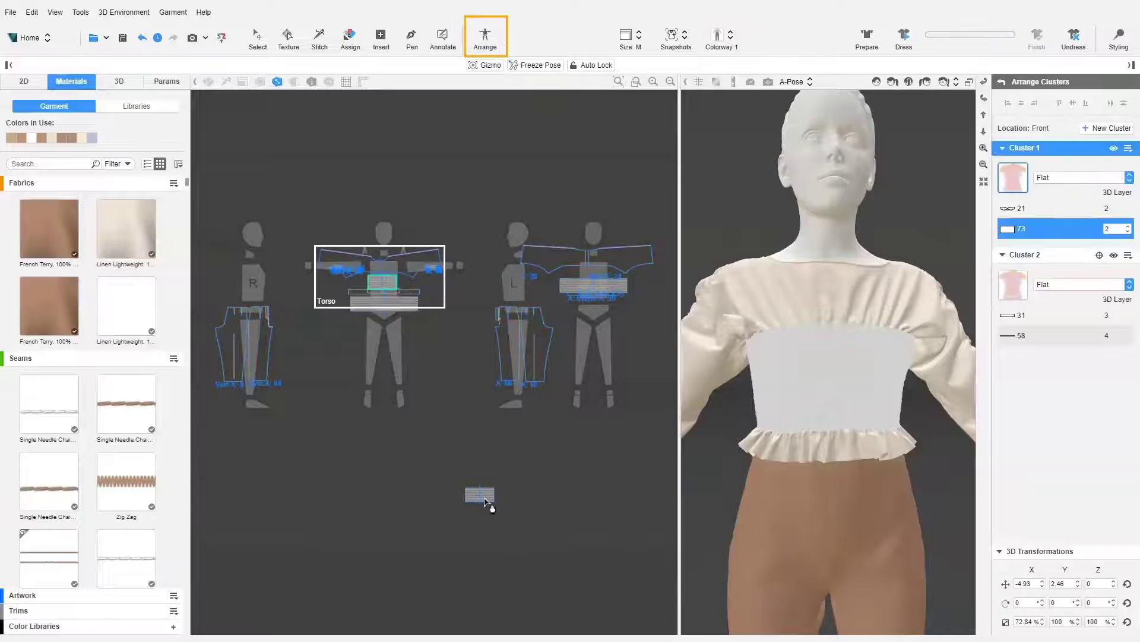
left_click_drag(485, 499, 603, 285)
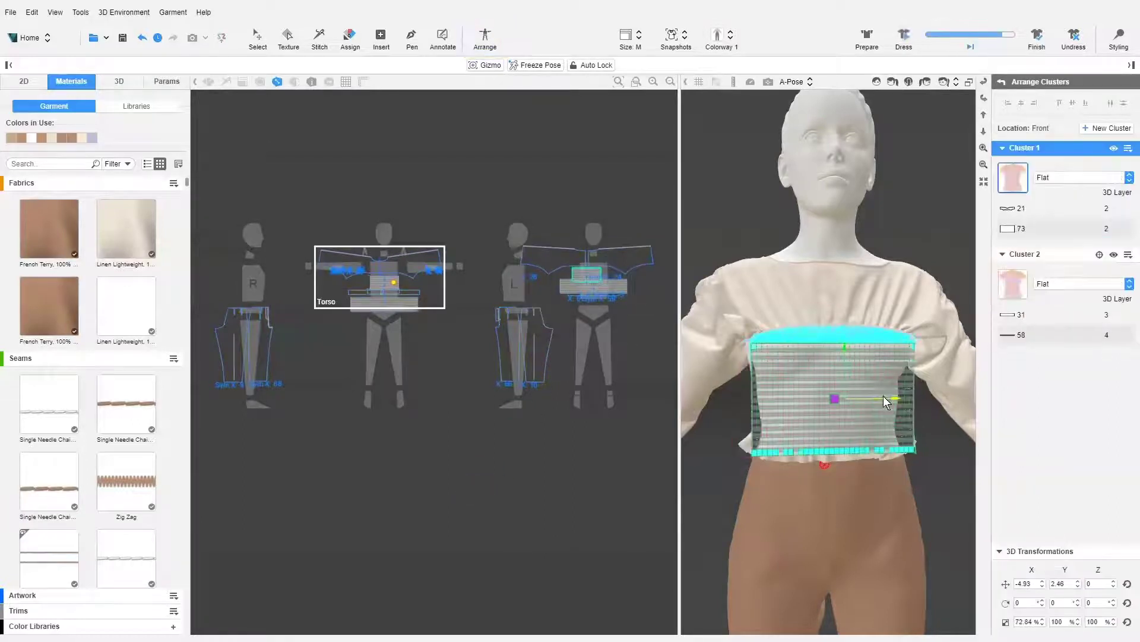
Reposition the overlay pieces around the avatar in 3D so they line up with the smocked bodice.
key("8")
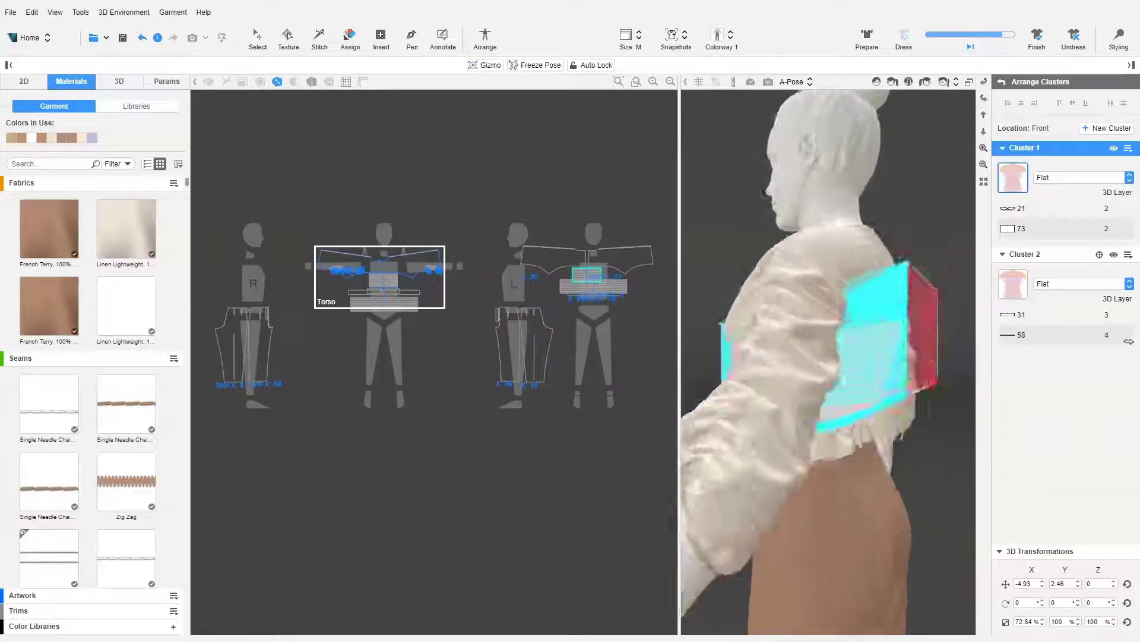
left_click(835, 338)
left_click_drag(835, 296, 834, 328)
left_click_drag(881, 372, 931, 375)
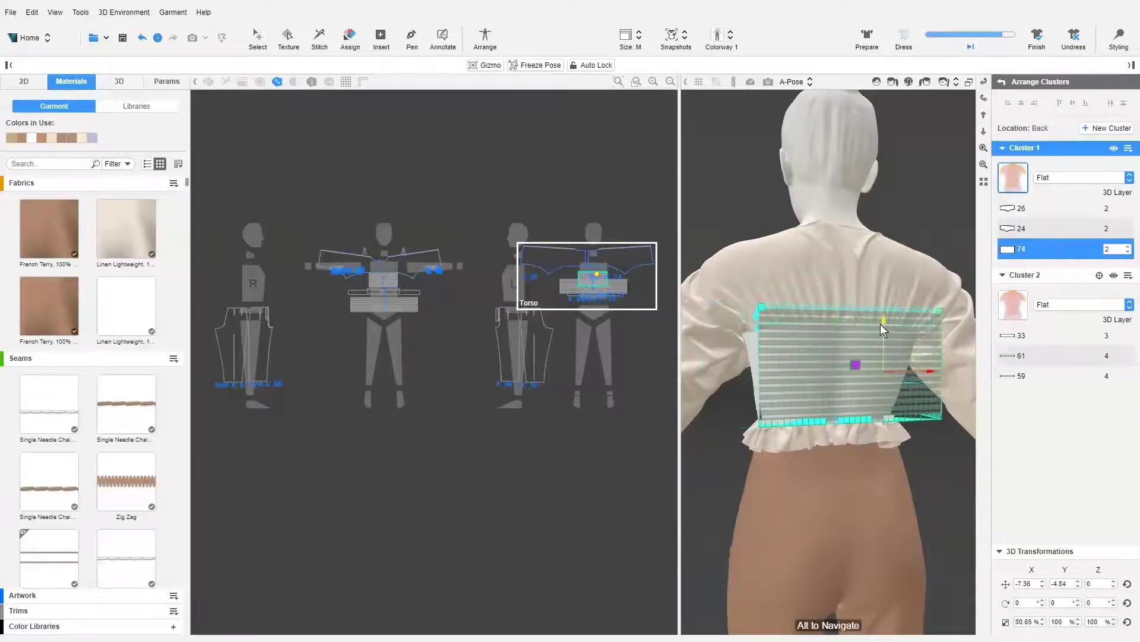
left_click_drag(883, 326, 565, 339, "alt")
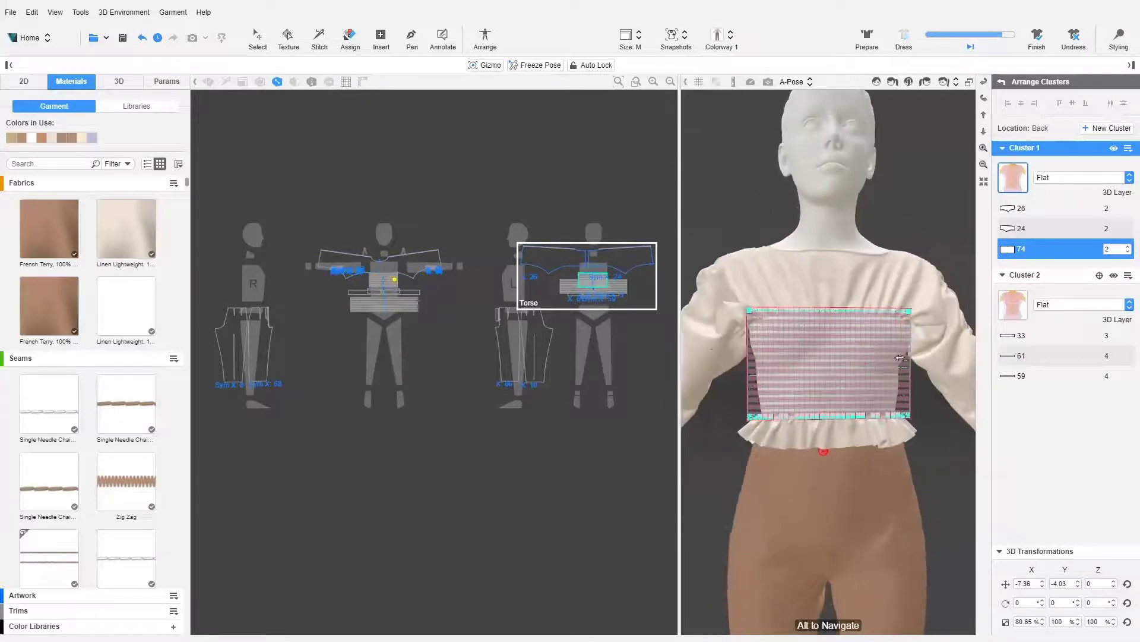
Set the 3D layer of the front and back overlay pieces, 73 and 74, to 4.
left_click(1116, 249)
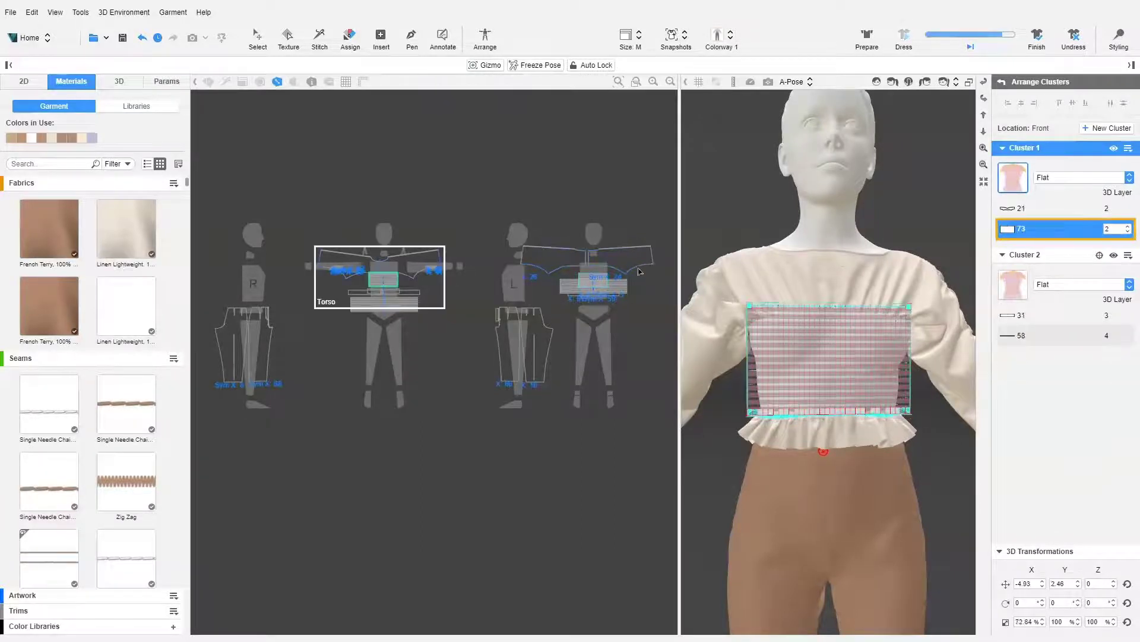
type("4")
key("Return")
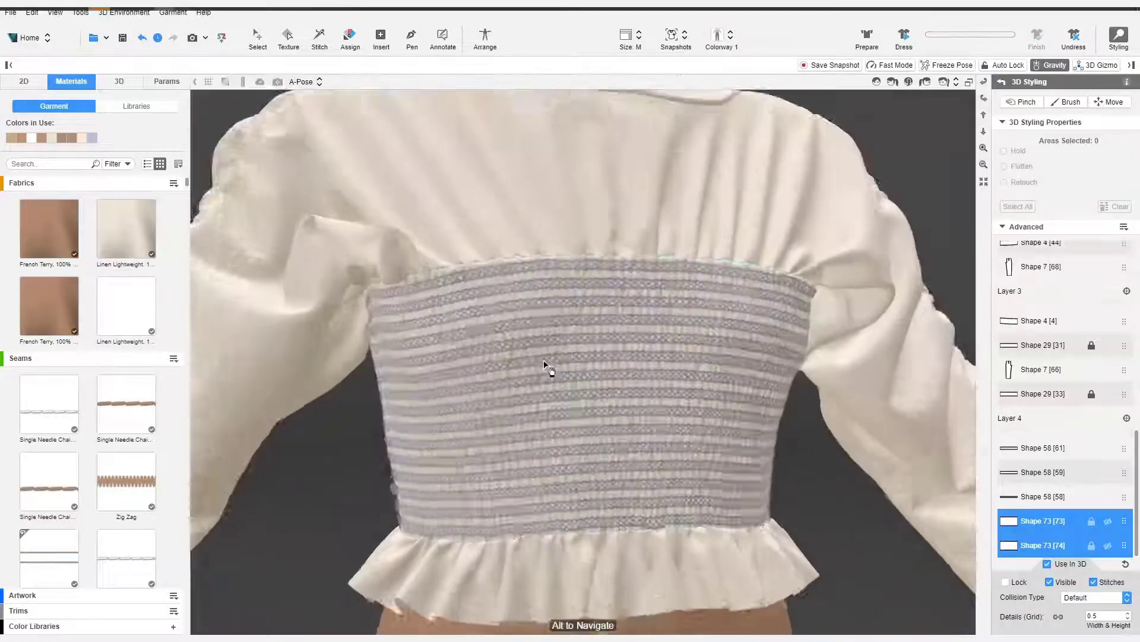
Examine the lattice trim rows on the draped smocked bodice up close.
scroll(543, 358, "up", 10)
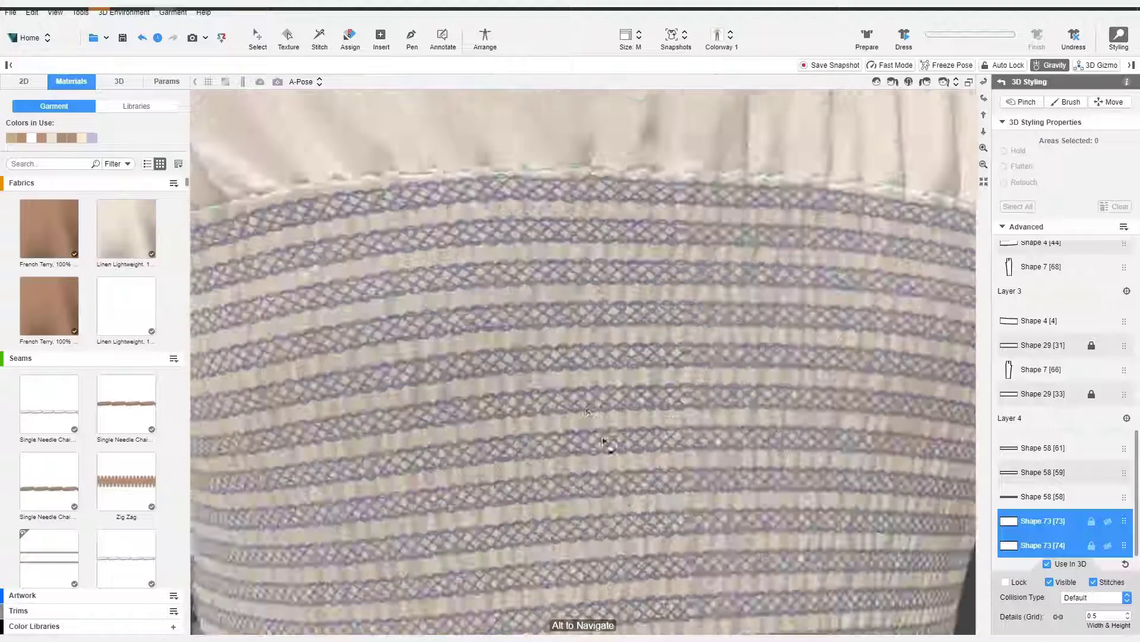
scroll(607, 447, "down", 10)
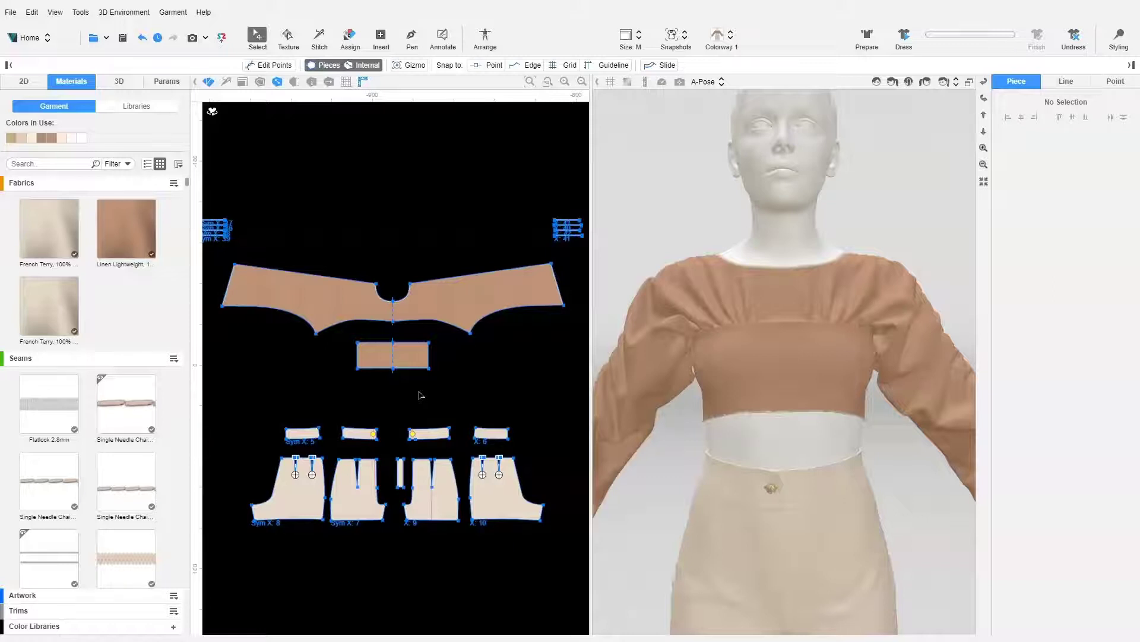
Select the rectangular bodice band and switch to Photos to view the reference image Smocking Embroidery 2.png.
left_click(417, 360)
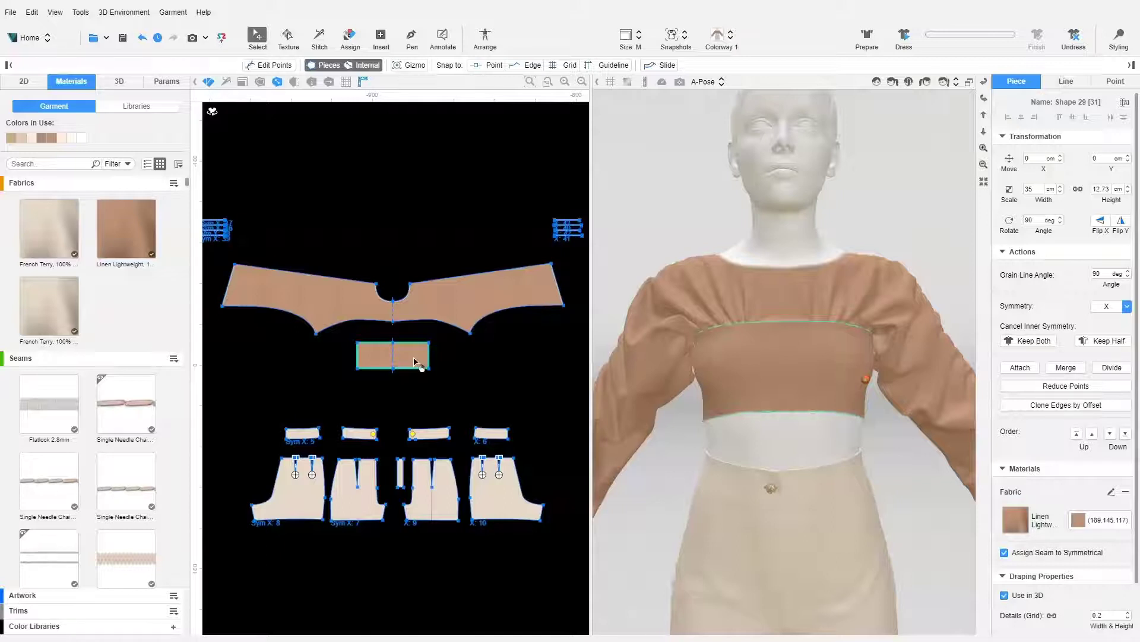
key("alt+Tab")
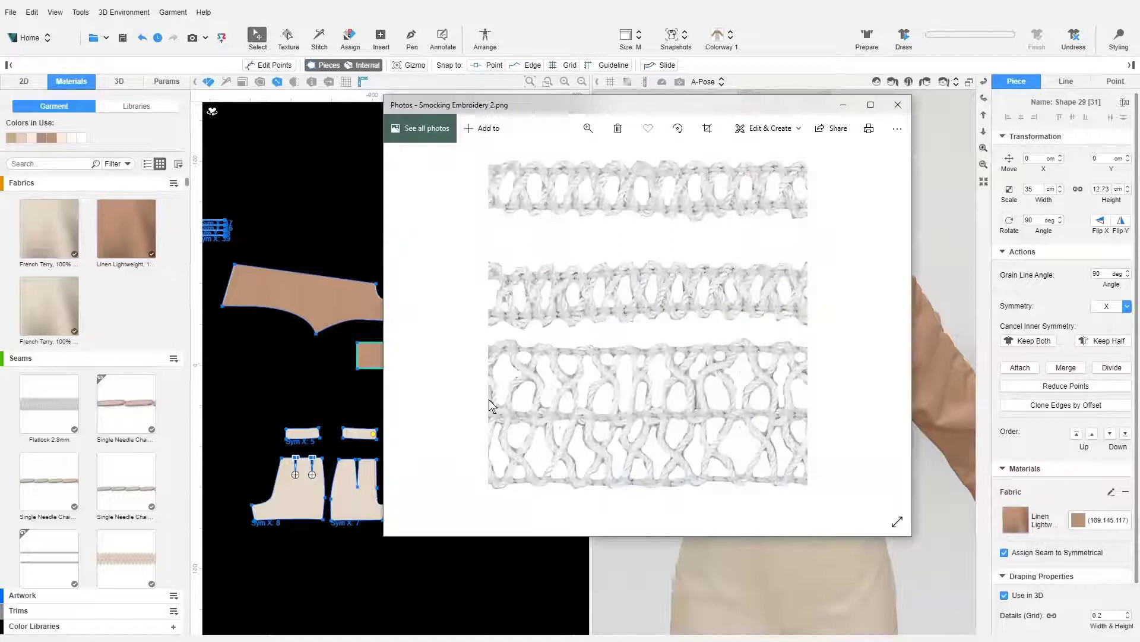
Page through the reference images to Smocking_DISP.png in Photos and return to the garment project in VStitcher.
key("Right")
key("Right")
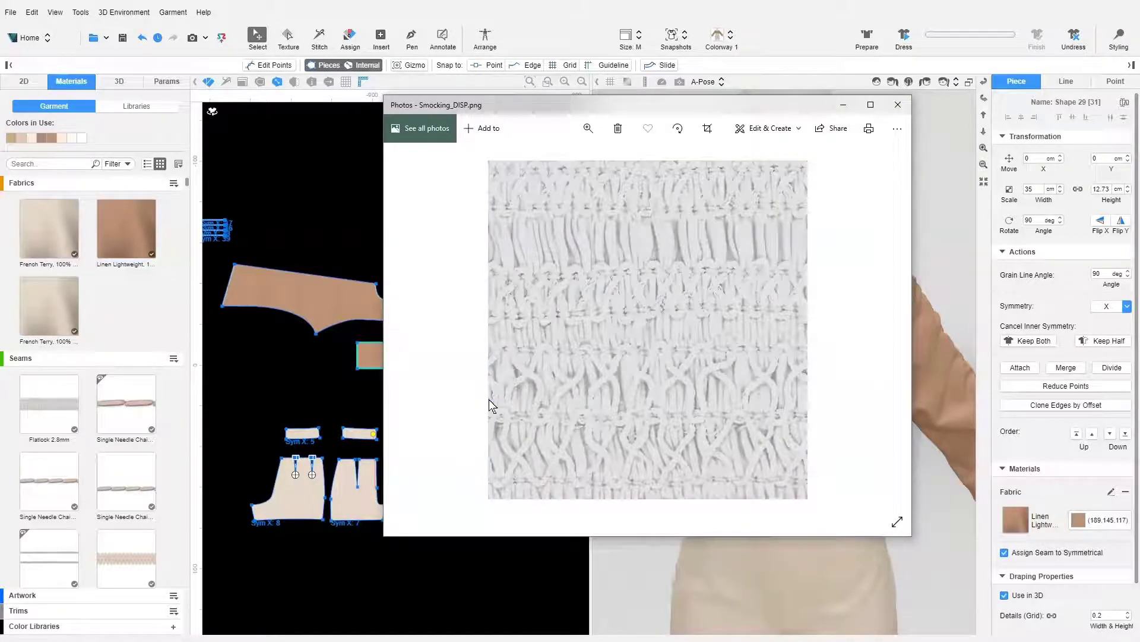
key("alt+Tab")
Duplicate the Linen Lightweight fabric and select the copy for editing.
left_click(125, 232)
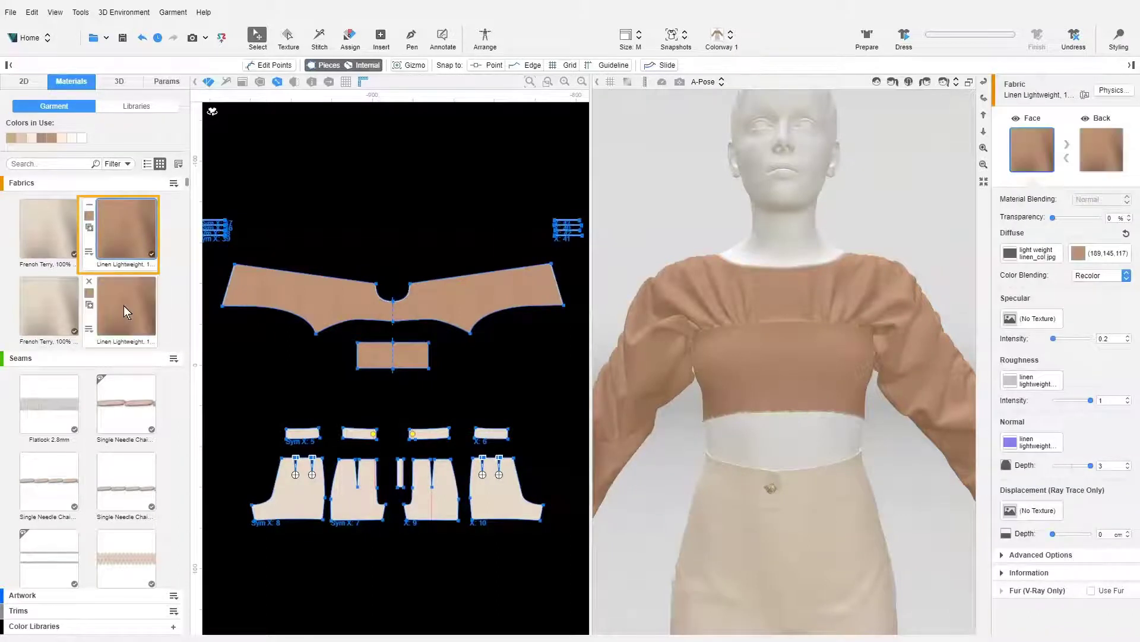
left_click(124, 305)
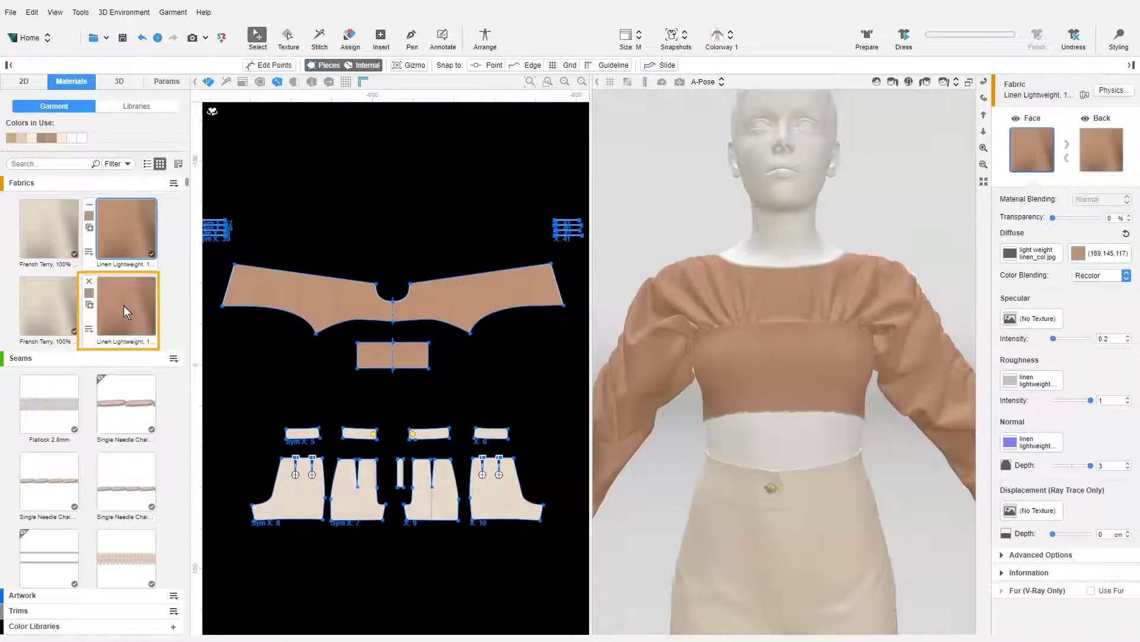
left_click(124, 305)
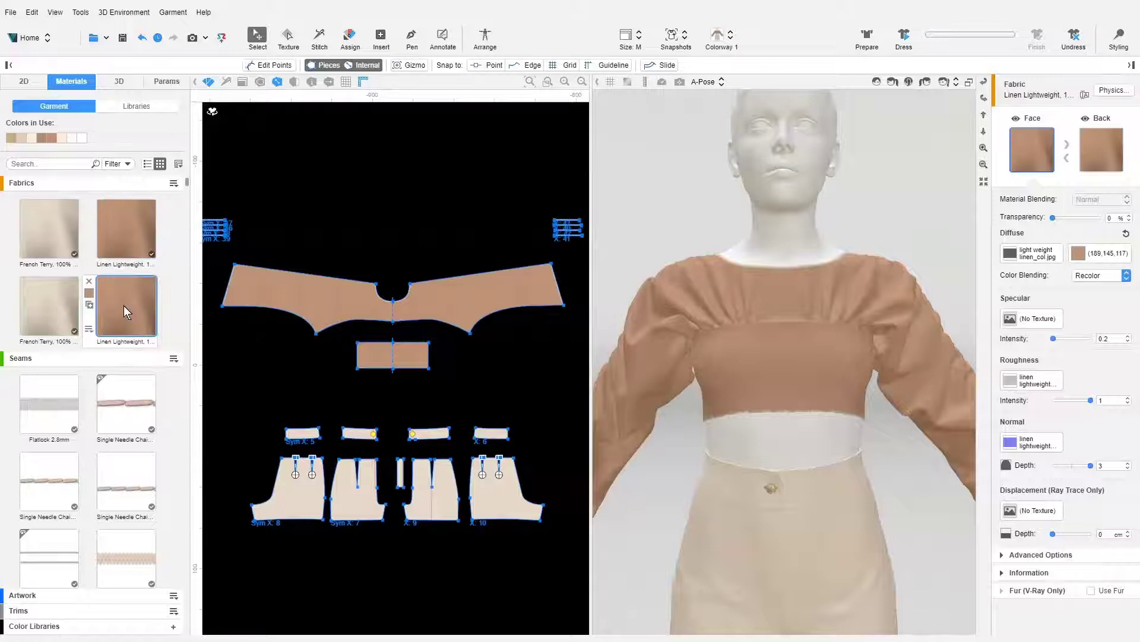
Replace the copied linen's normal map with Smocking_NRM.png and load Smocking_DISP.png as its displacement map.
left_click(1029, 445)
left_click(1050, 180)
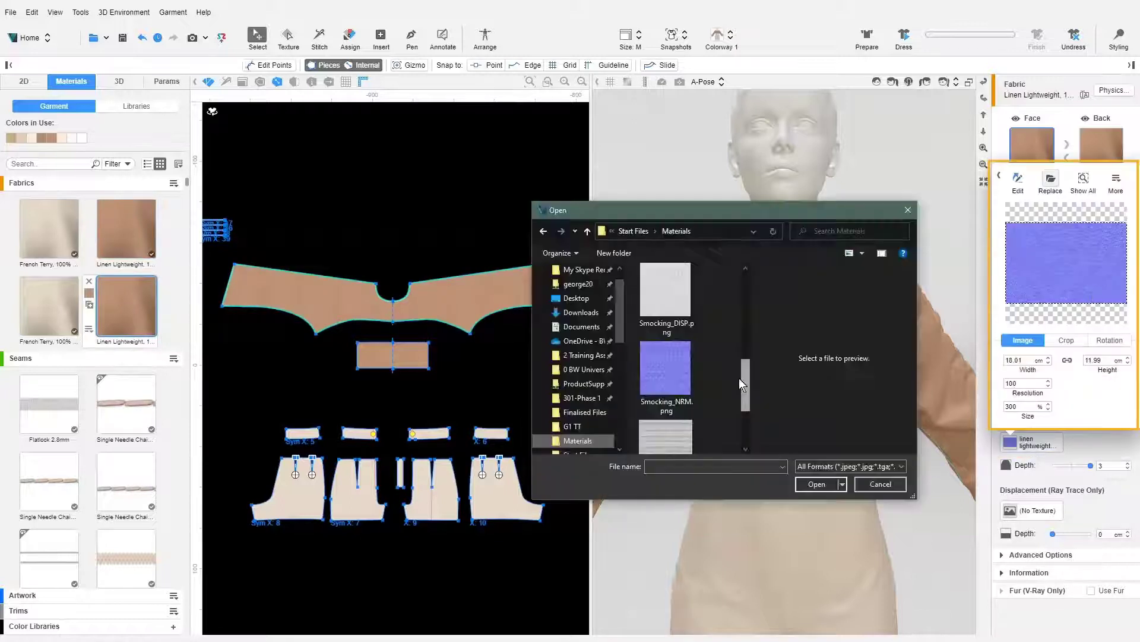
left_click(686, 362)
left_click(817, 484)
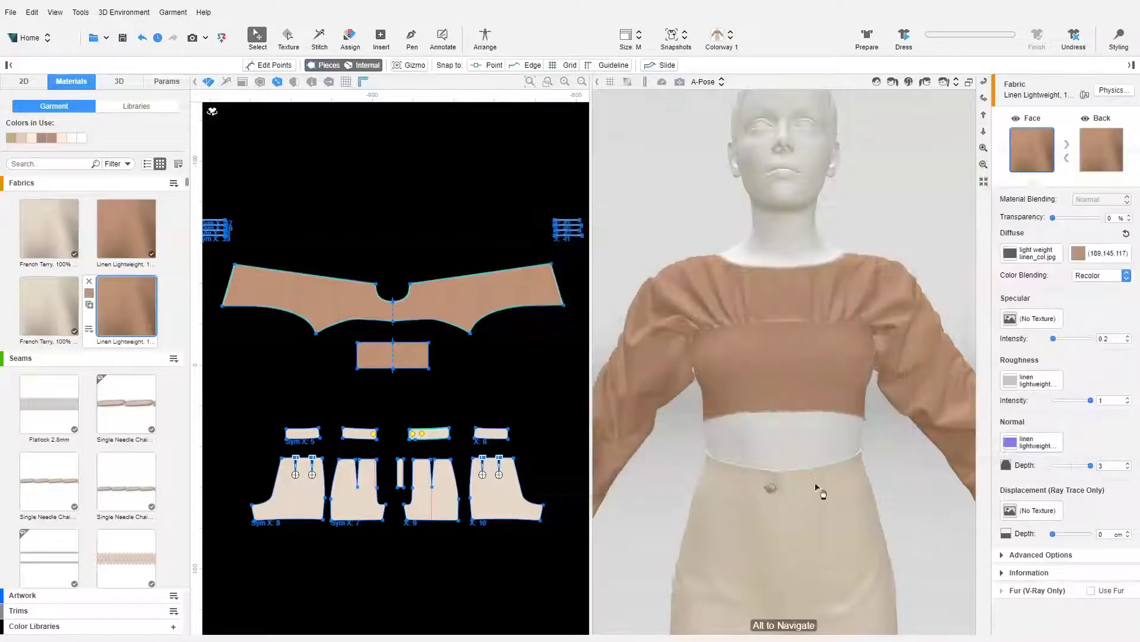
left_click(1022, 509)
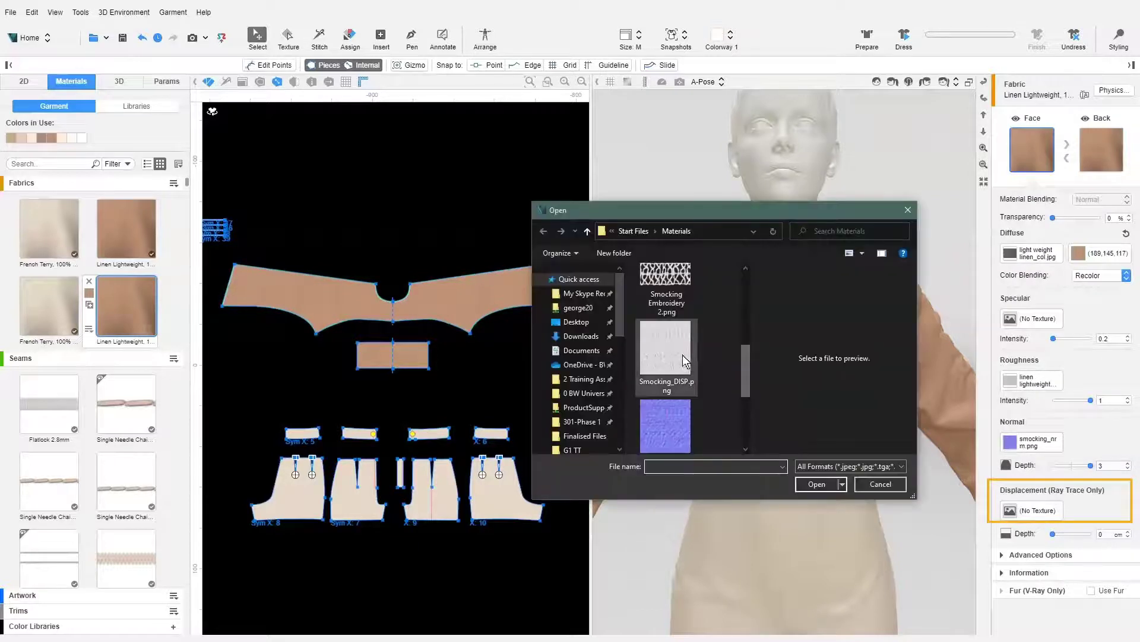
double_click(682, 355)
Try the copied linen's normal map depth at 0 and return it to 3.
scroll(761, 368, "up", 5)
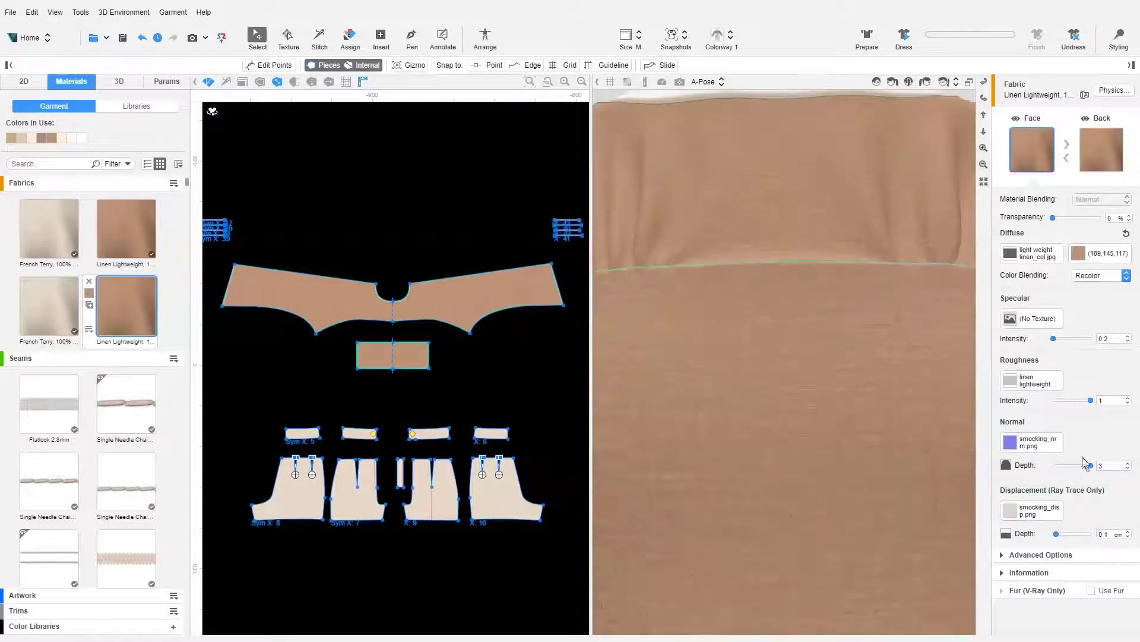
left_click_drag(1091, 465, 1071, 469)
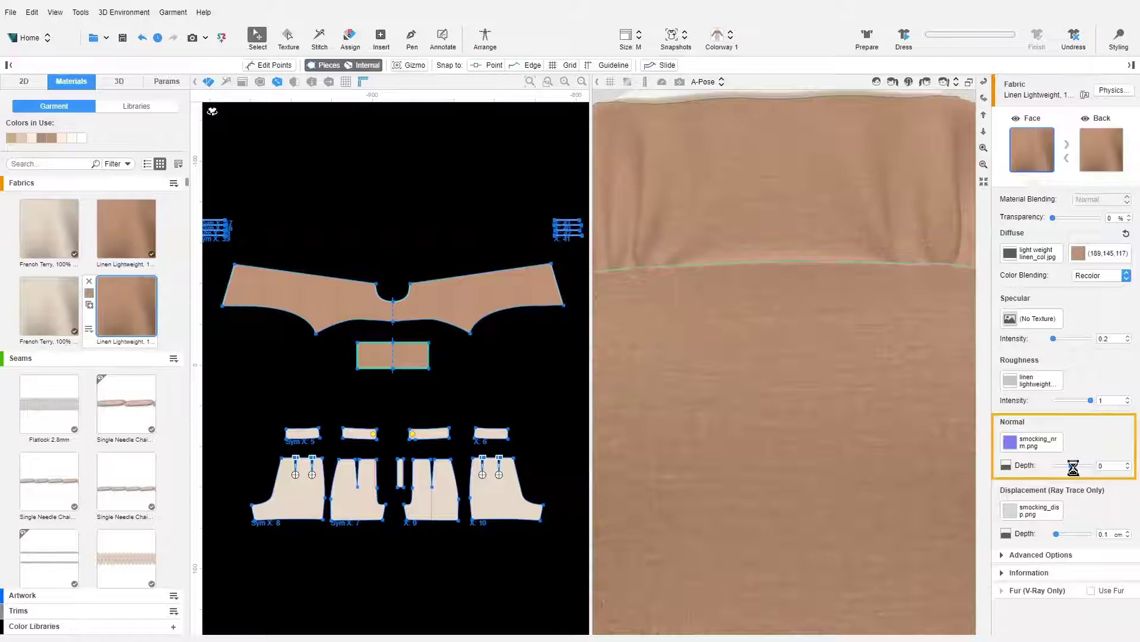
left_click(1090, 468)
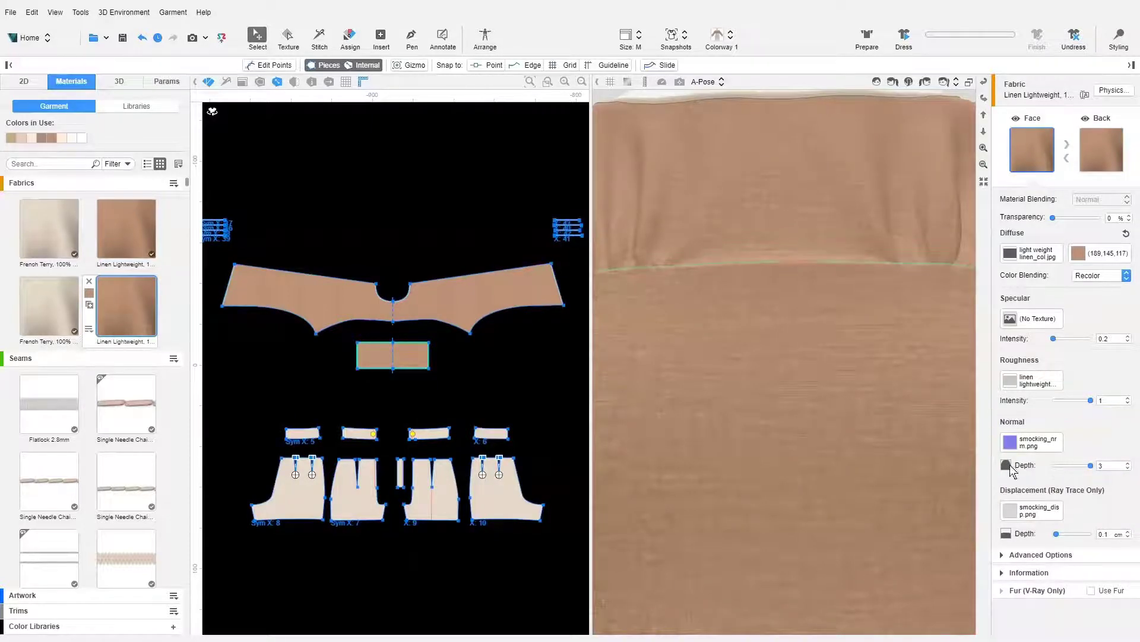
Assign the smocking linen fabric to the front and back rectangular bodice bands in 2D.
scroll(886, 433, "down", 5)
left_click(351, 39)
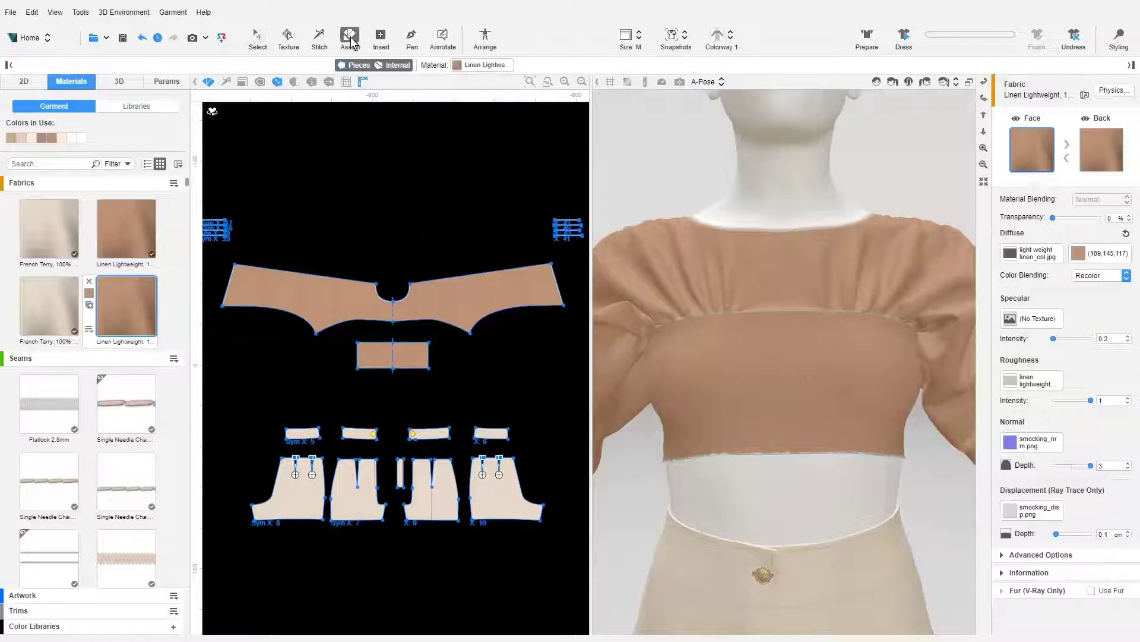
left_click(384, 350)
scroll(487, 349, "down", 1)
middle_click_drag(487, 349, 376, 362)
left_click(504, 346)
scroll(307, 343, "down", 1)
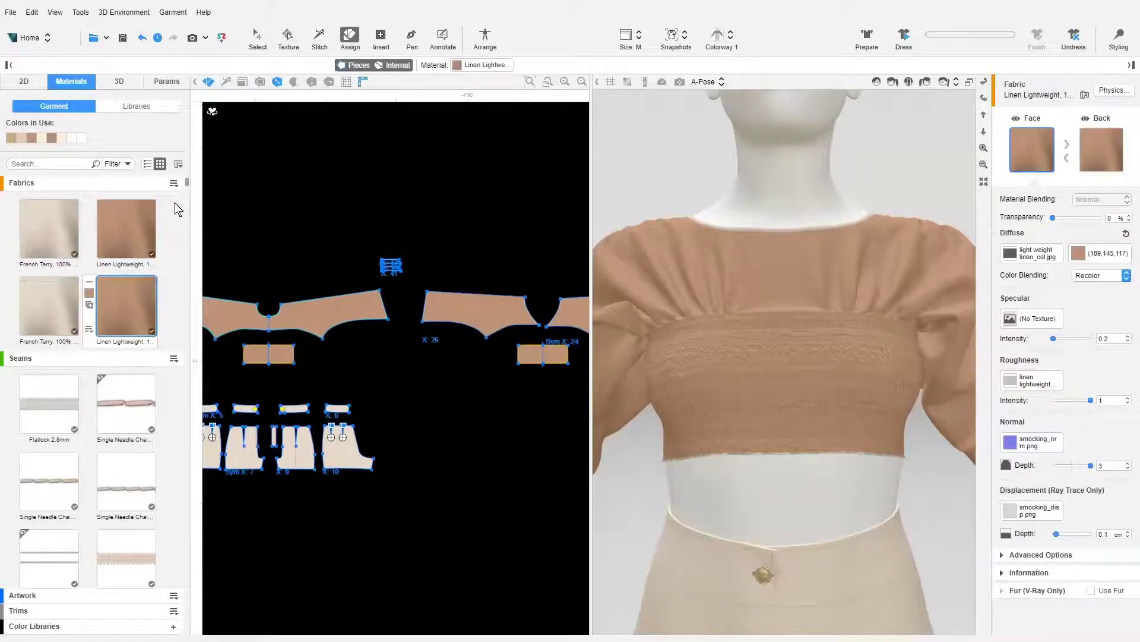
Import Smocking Embroidery 2.png as a new fabric and group it as a layer over the smocking linen.
left_click(175, 184)
left_click(205, 198)
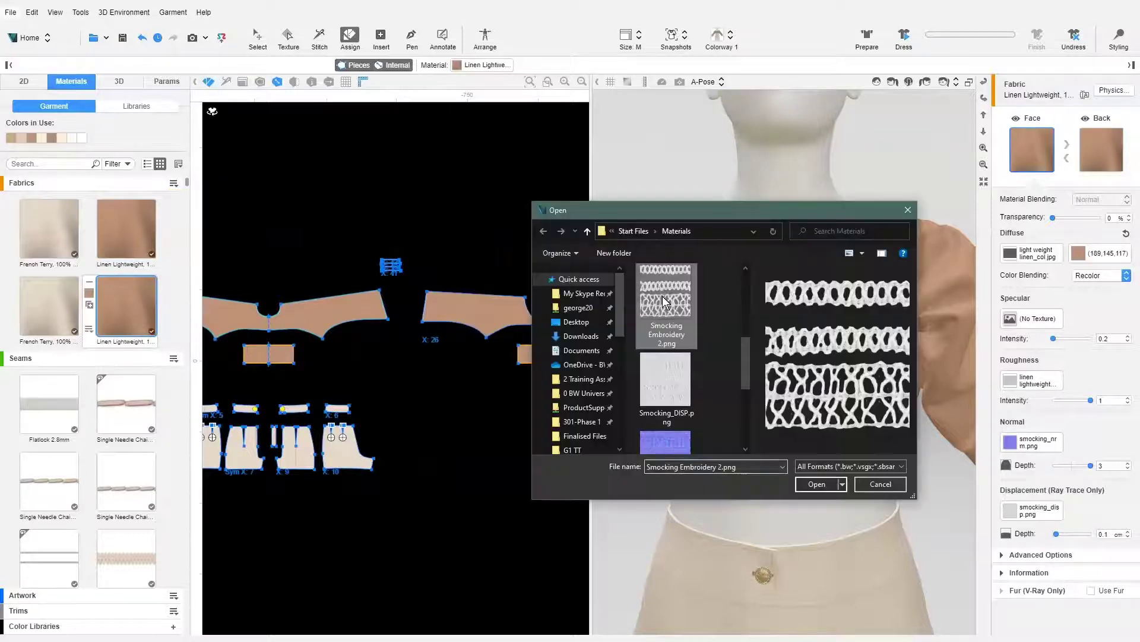
left_click(815, 483)
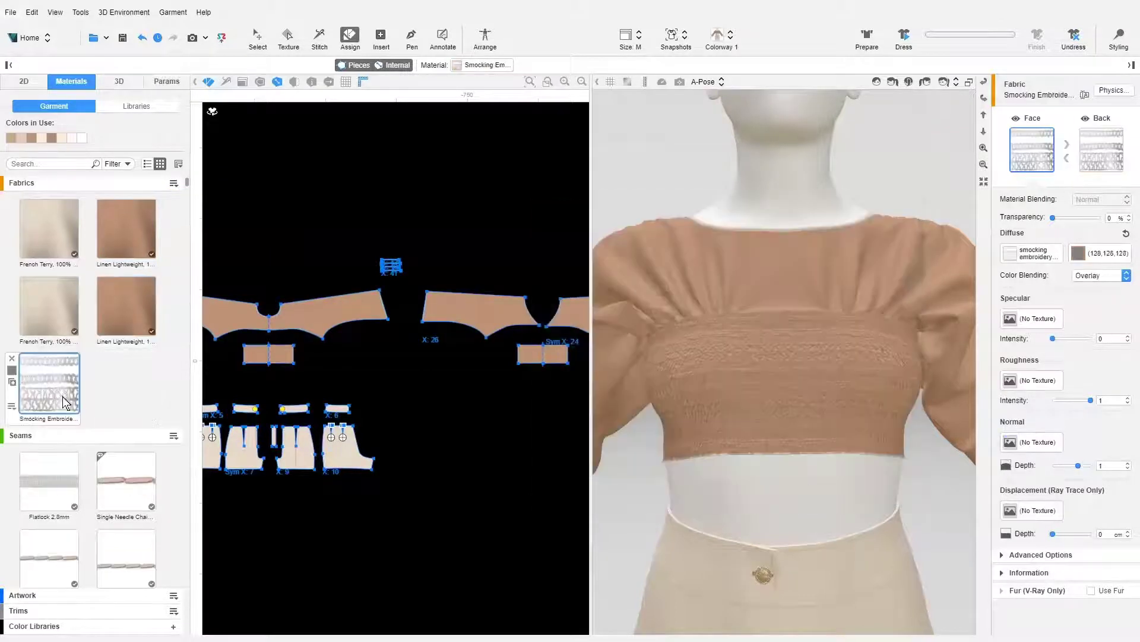
left_click_drag(68, 400, 130, 321)
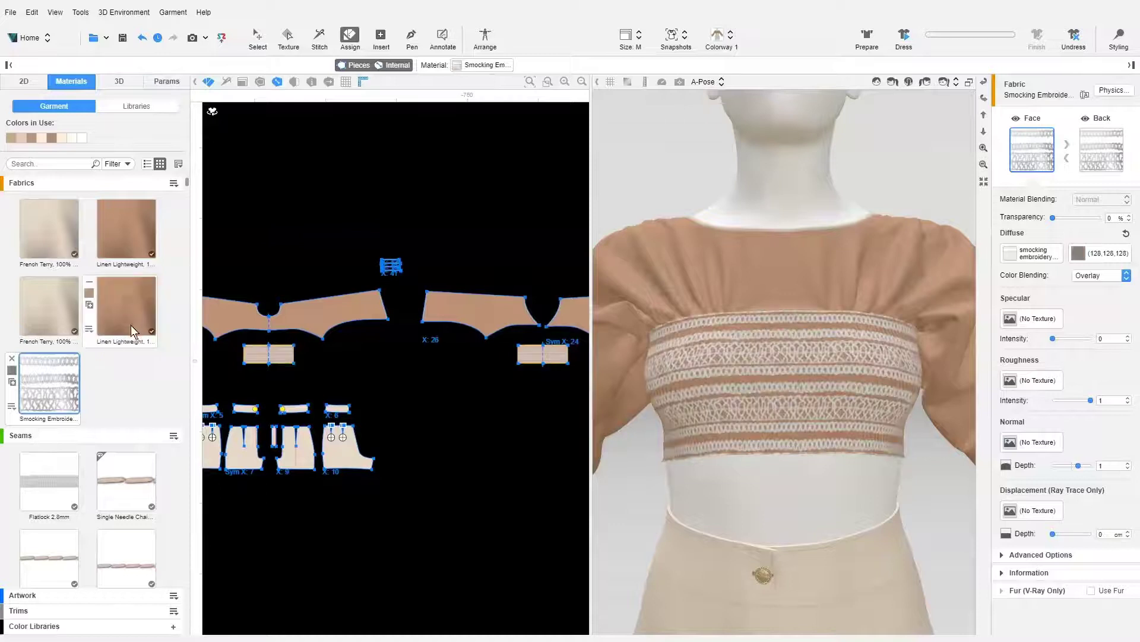
Shift the embroidery texture on the draped bodice band in 3D so its rows line up with the smocking relief.
scroll(372, 374, "up", 5)
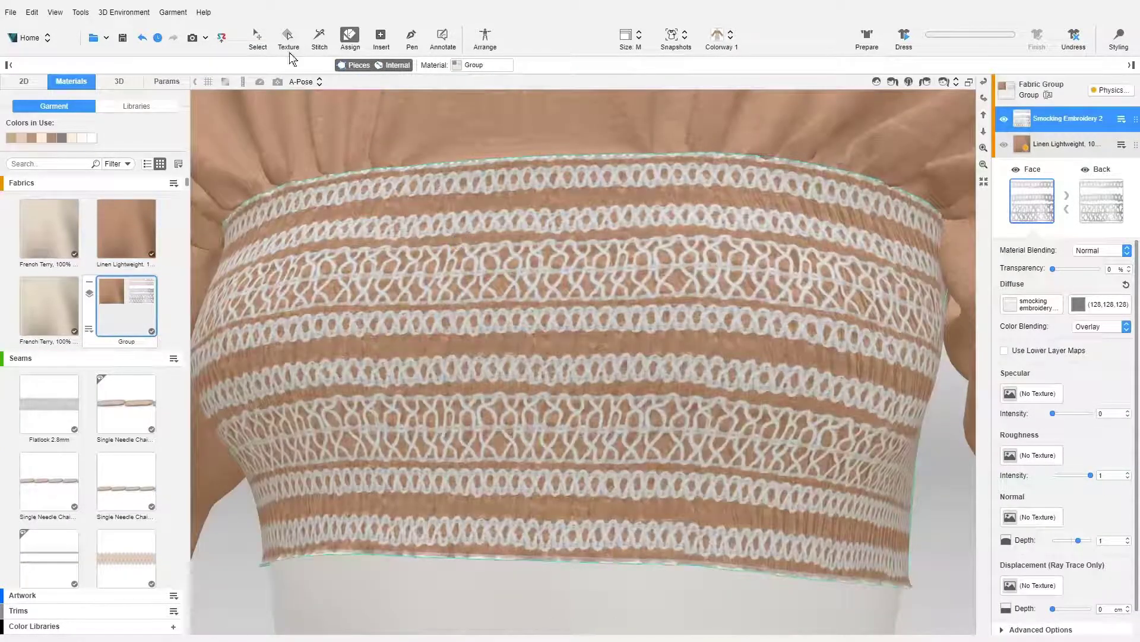
left_click(296, 47)
mouse_move(599, 339)
left_mouse_down()
mouse_move(597, 326)
mouse_move(599, 347)
mouse_move(607, 325)
mouse_move(603, 355)
left_mouse_up()
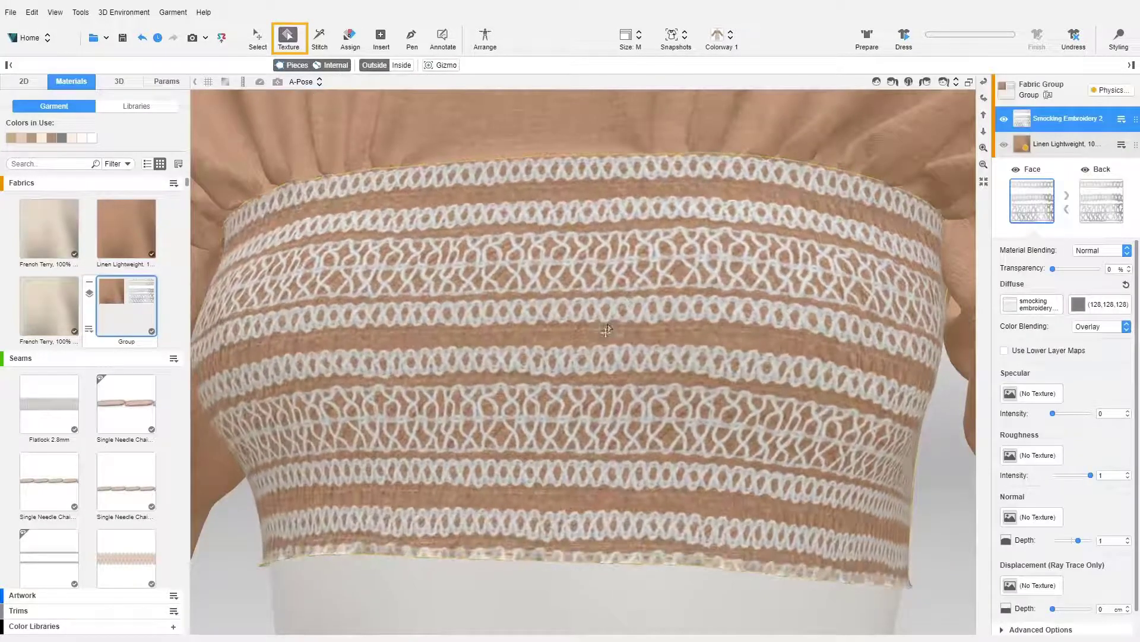
right_click_drag(602, 356, 623, 381)
scroll(736, 434, "up", 5)
mouse_move(630, 467)
left_mouse_down()
mouse_move(633, 437)
mouse_move(638, 488)
mouse_move(648, 468)
left_mouse_up()
scroll(647, 468, "down", 5)
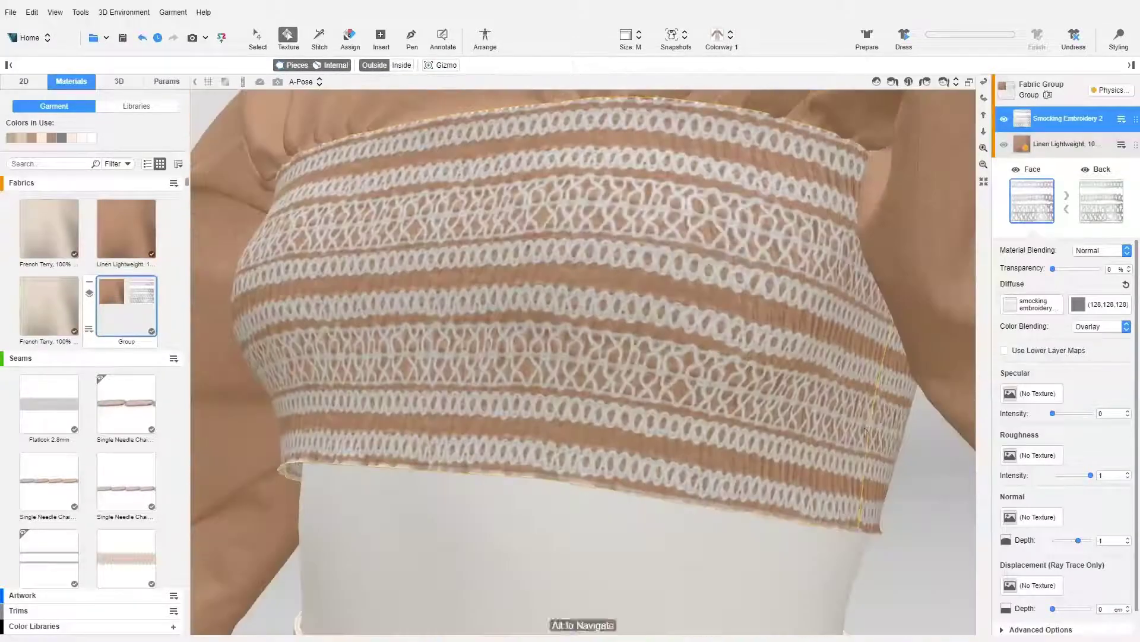
right_click_drag(648, 463, 618, 416)
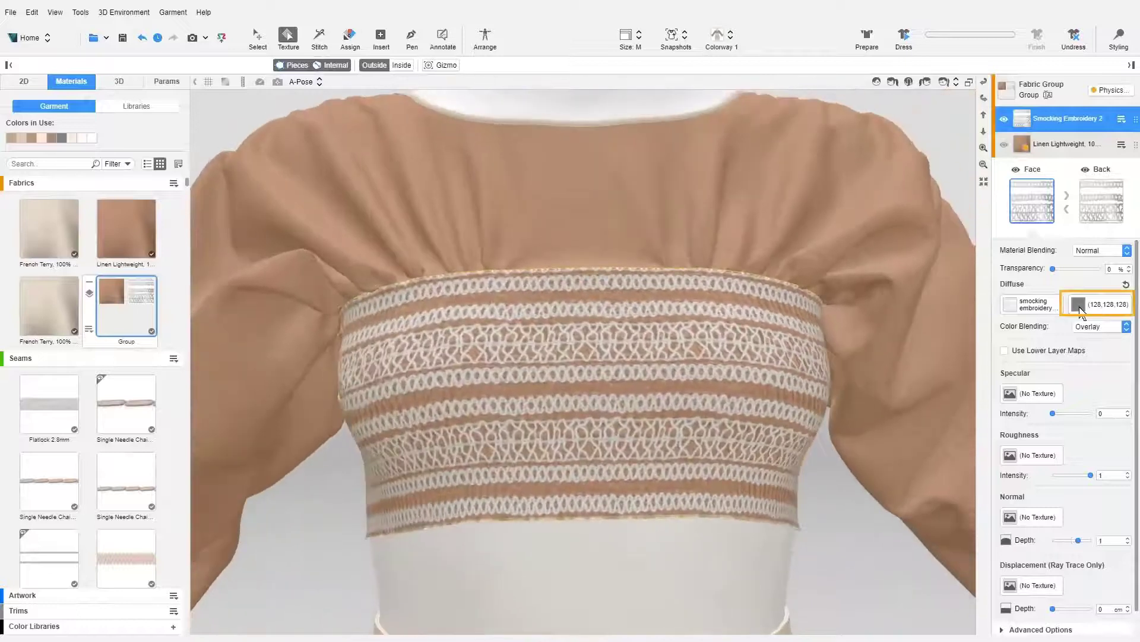
Set the embroidery layer to Multiply color blending with an off-white (255,249,245) diffuse color, and render the 3D view.
left_click(1080, 308)
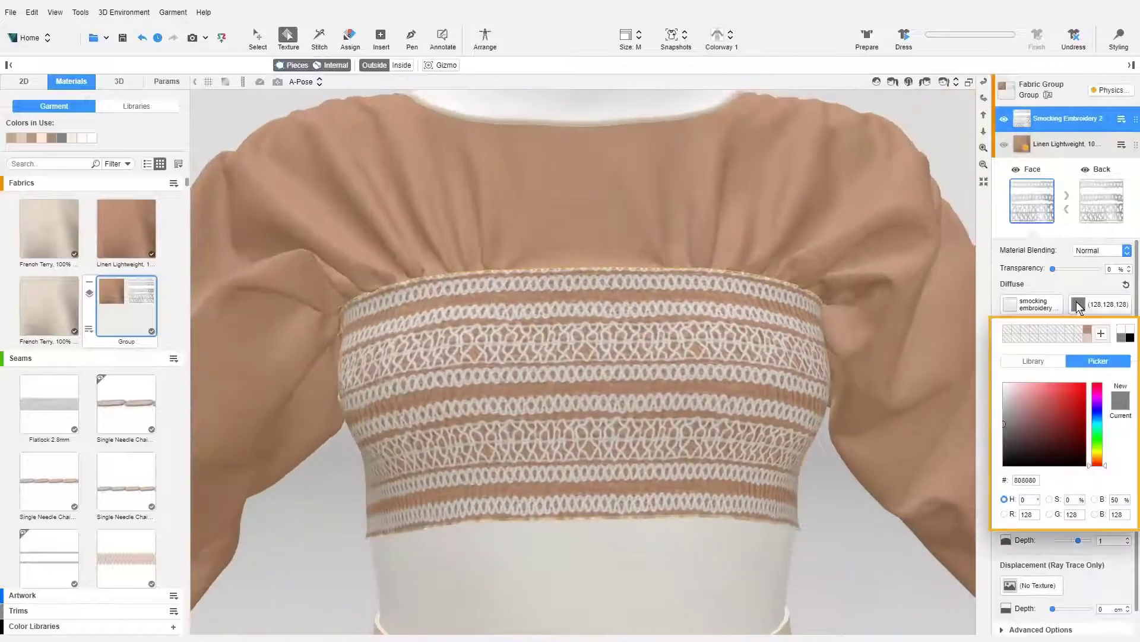
left_click(1088, 335)
left_click(1121, 317)
left_click(1093, 328)
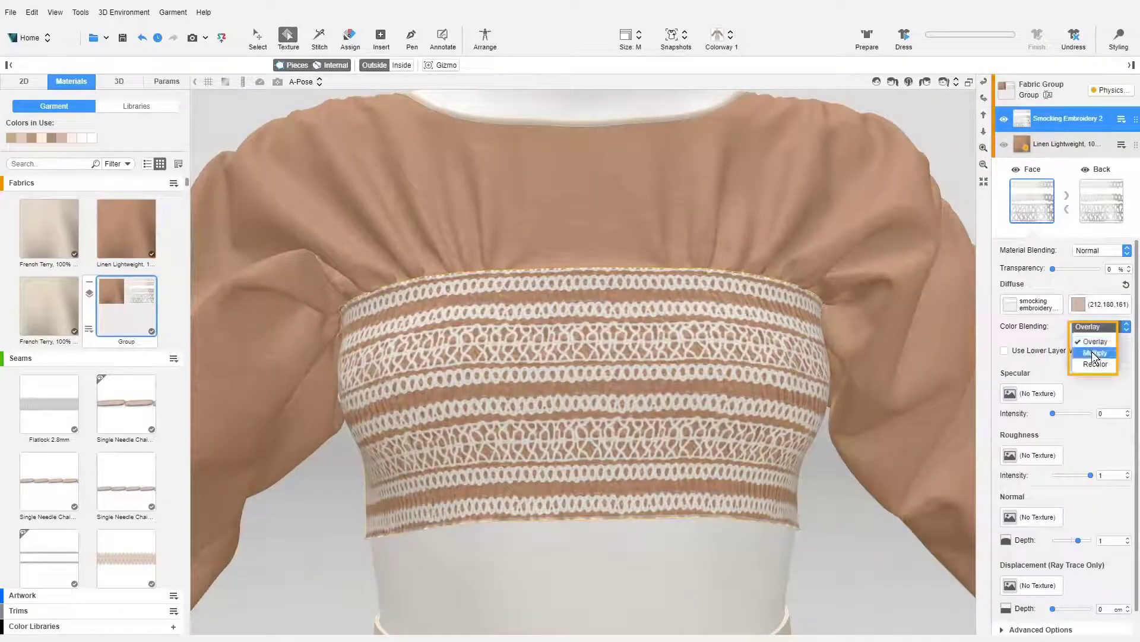
left_click(1094, 353)
left_click(1082, 308)
left_click(1006, 384)
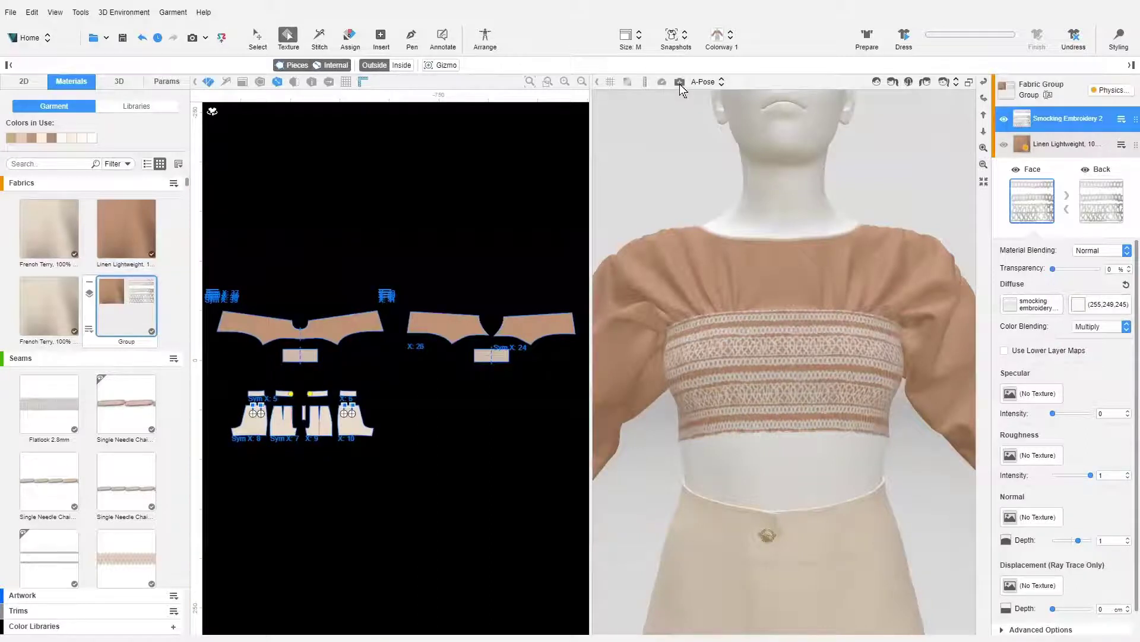
left_click(680, 83)
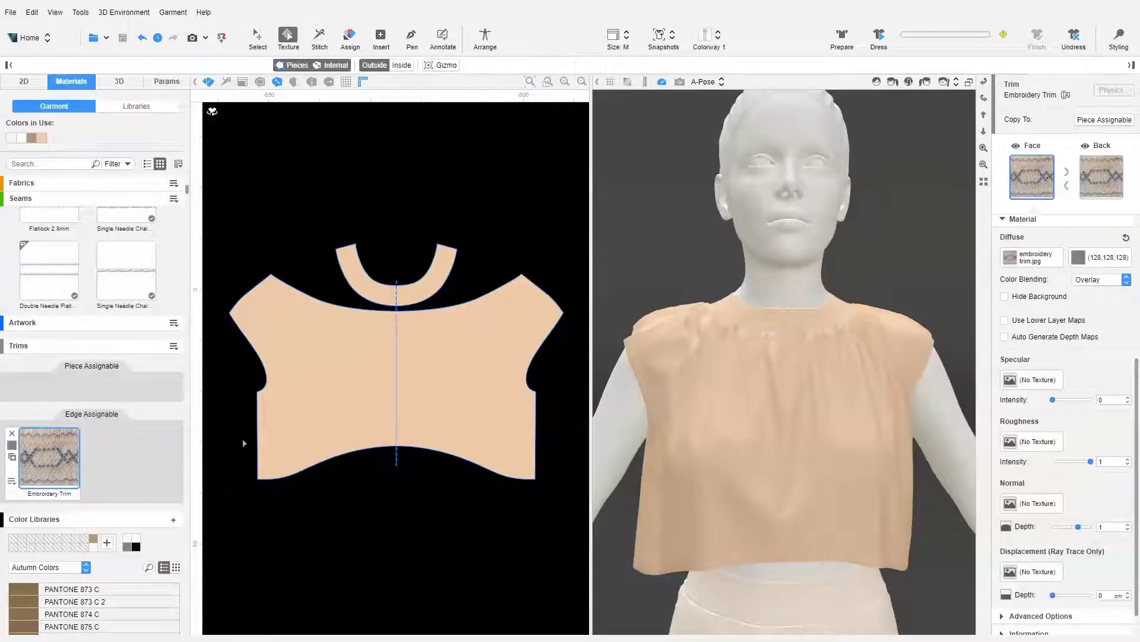
Assign the edge-assignable Embroidery Trim to the neckline edges of the front and back collar pieces.
left_click(49, 457)
left_click(350, 36)
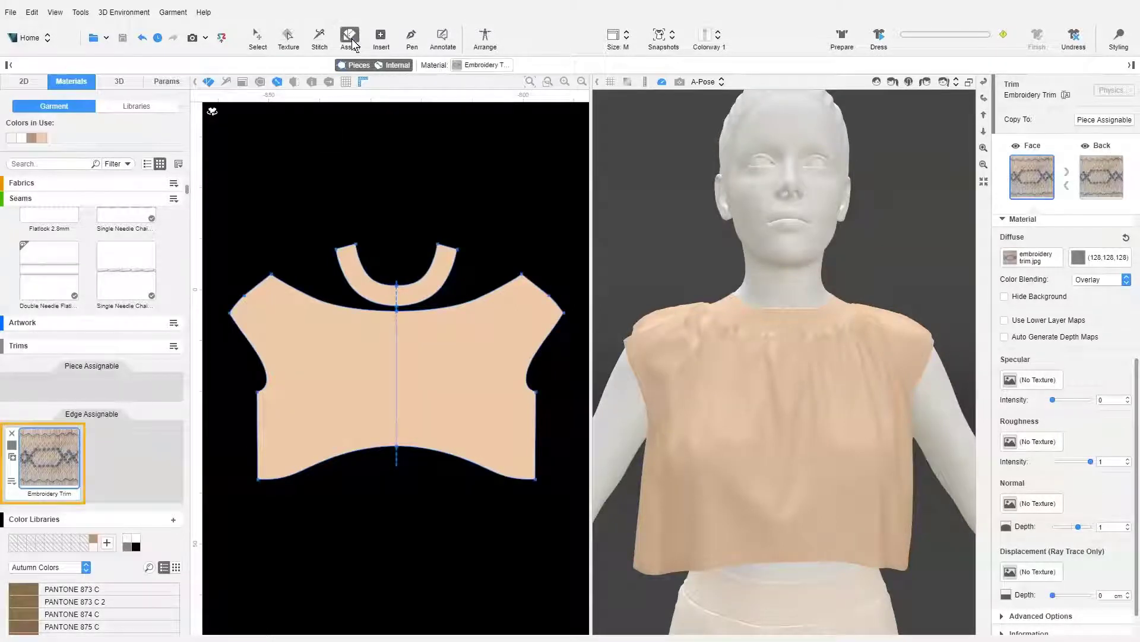
left_click(378, 257)
scroll(263, 264, "down", 2)
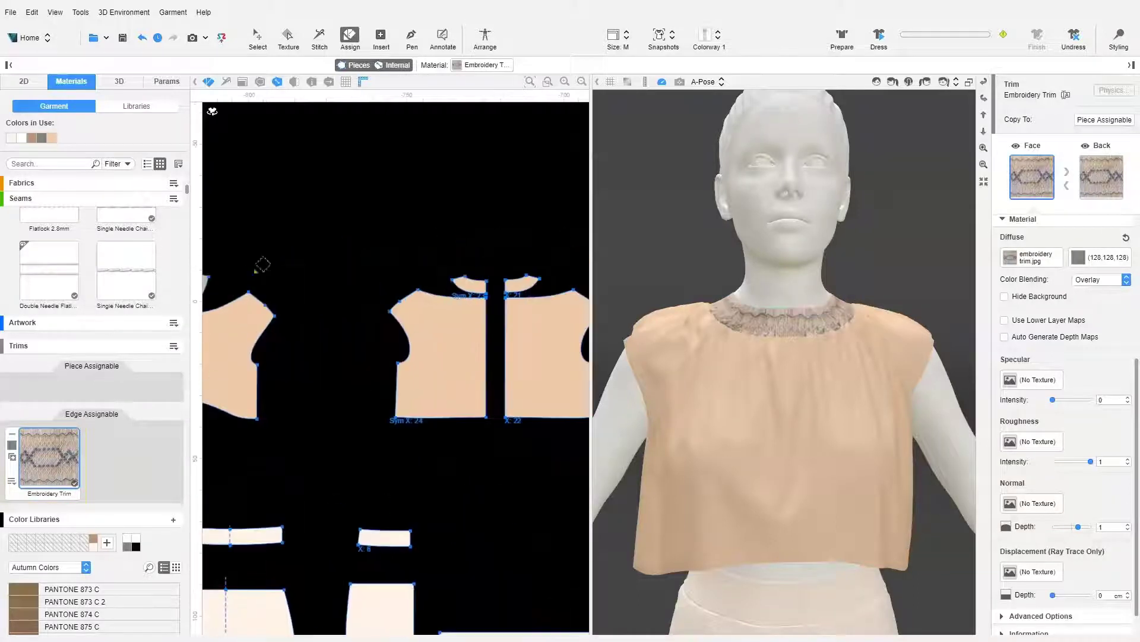
scroll(496, 286, "up", 5)
left_click(418, 256)
key("ctrl+z")
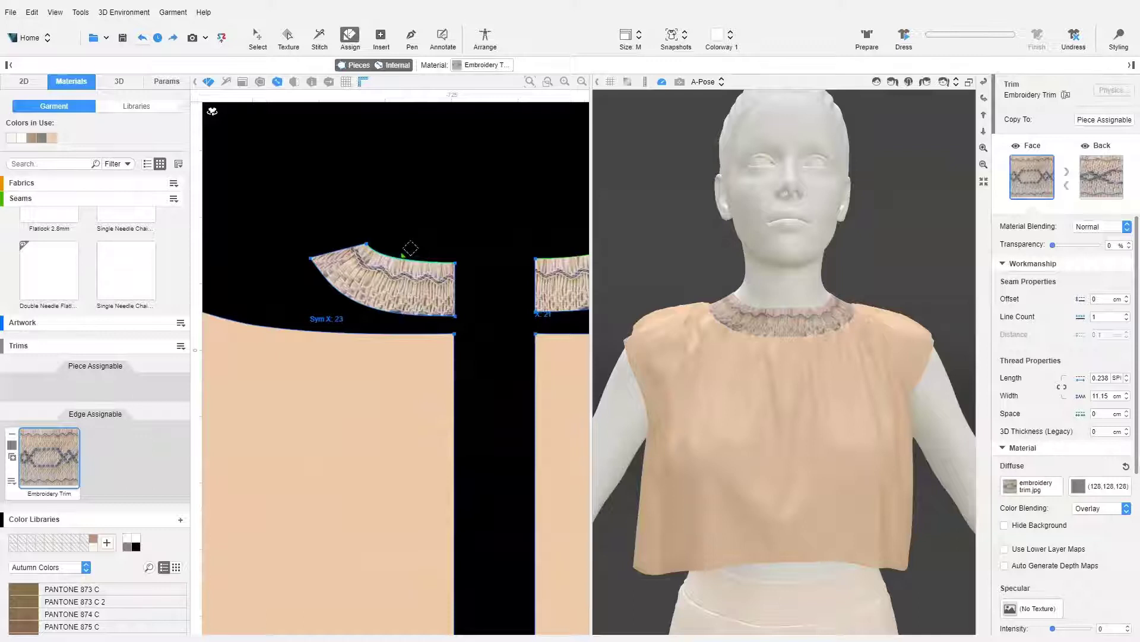
Set the Embroidery Trim texture image's height to 5 cm.
key("a")
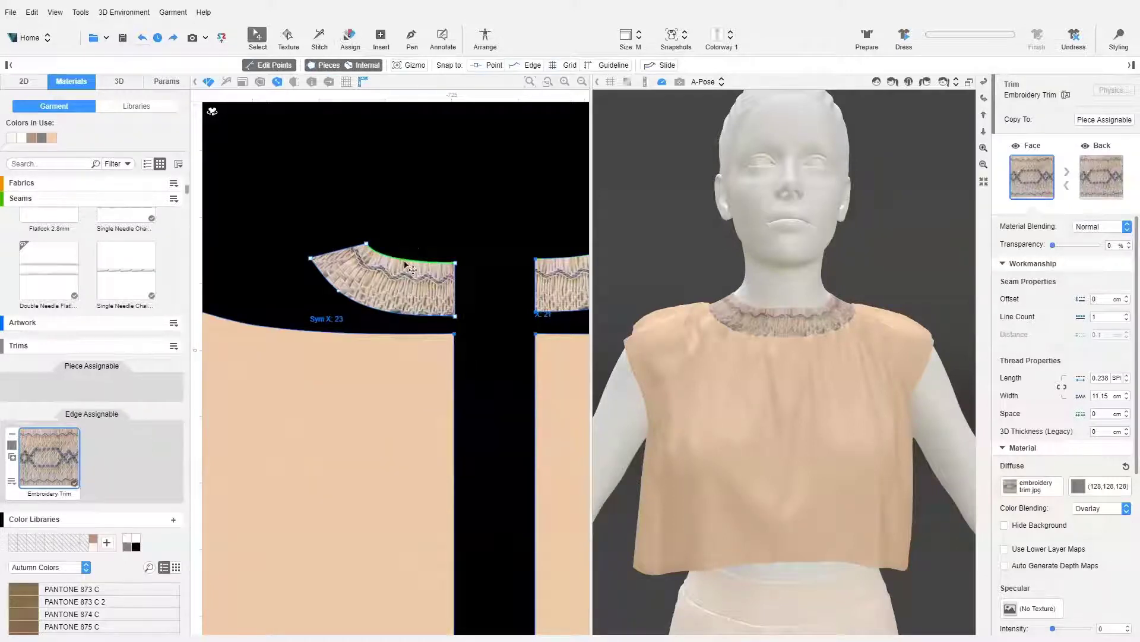
key("t")
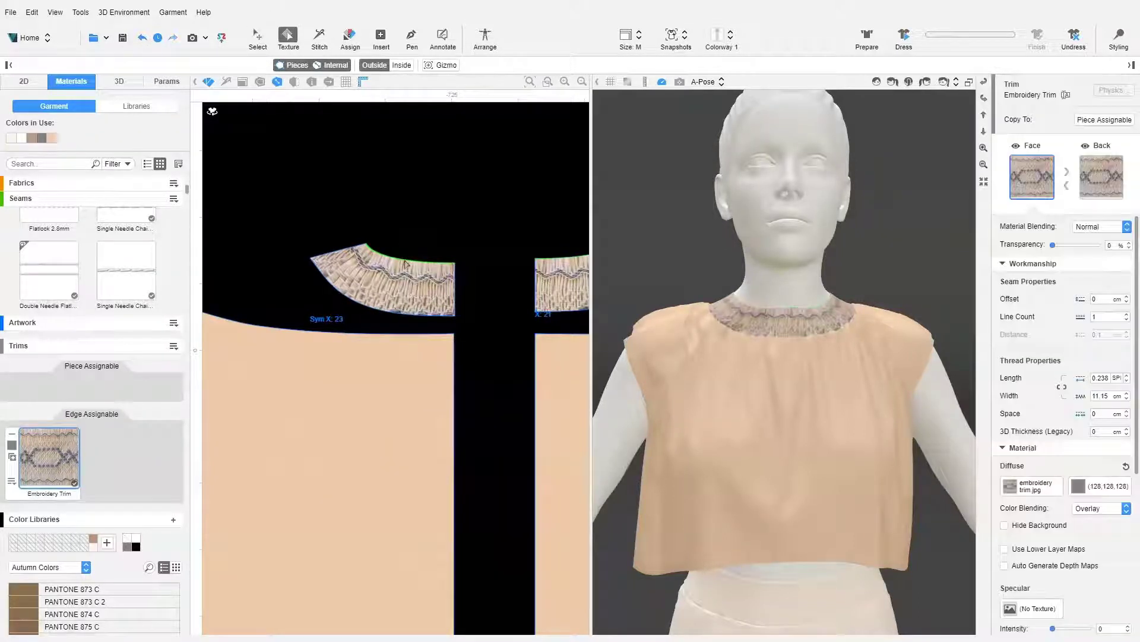
mouse_move(1033, 486)
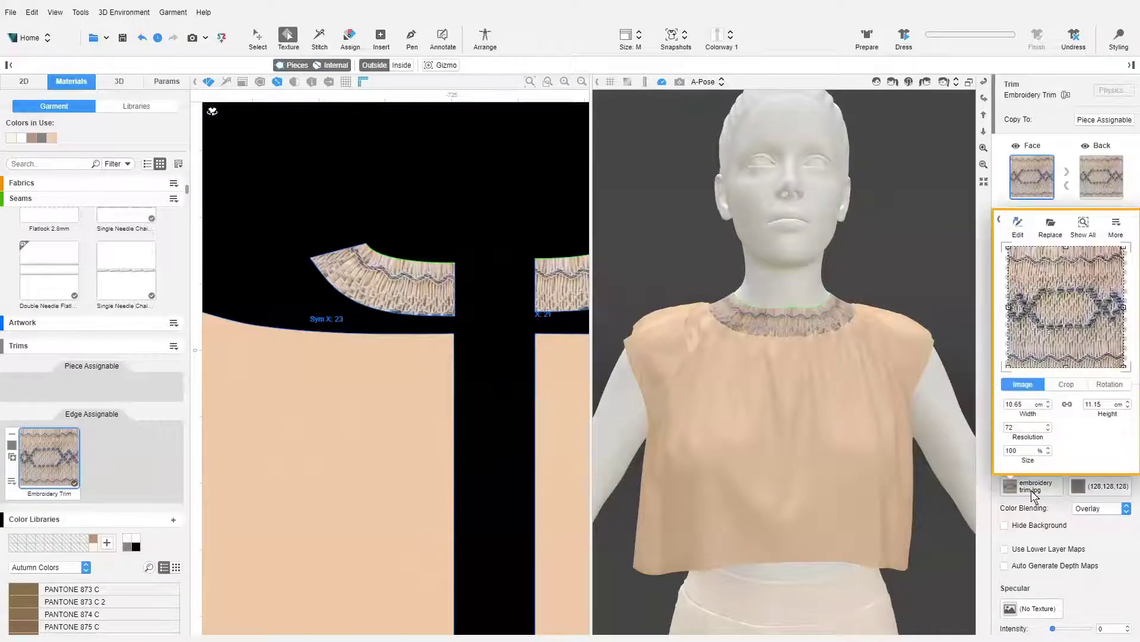
left_click(1105, 404)
type("5")
key("Return")
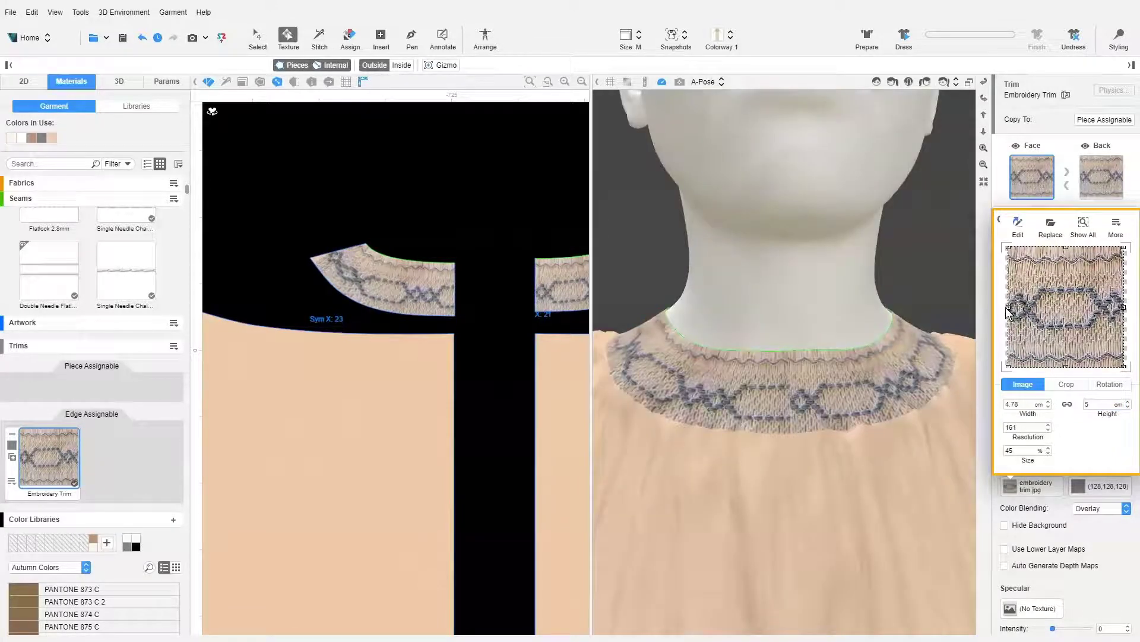
Adjust the side edge of the Embroidery Trim image and check how the pattern runs around the collar.
left_click_drag(1008, 311, 1034, 306)
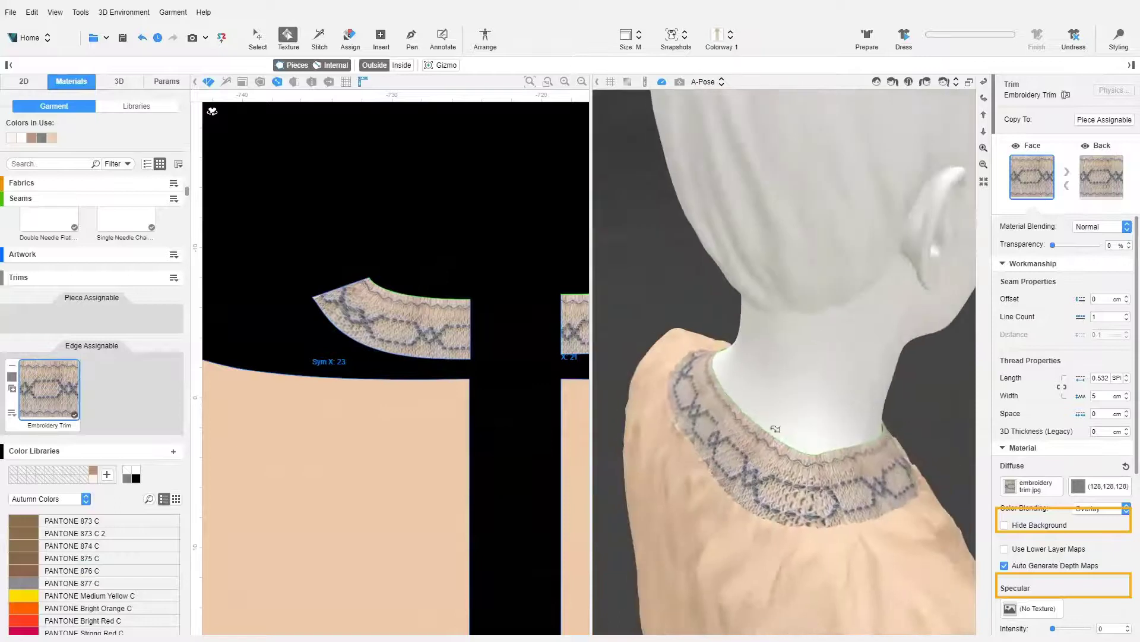
mouse_move(776, 428)
left_mouse_down()
mouse_move(790, 437)
mouse_move(778, 433)
left_mouse_up()
left_click_drag(788, 460, 777, 455)
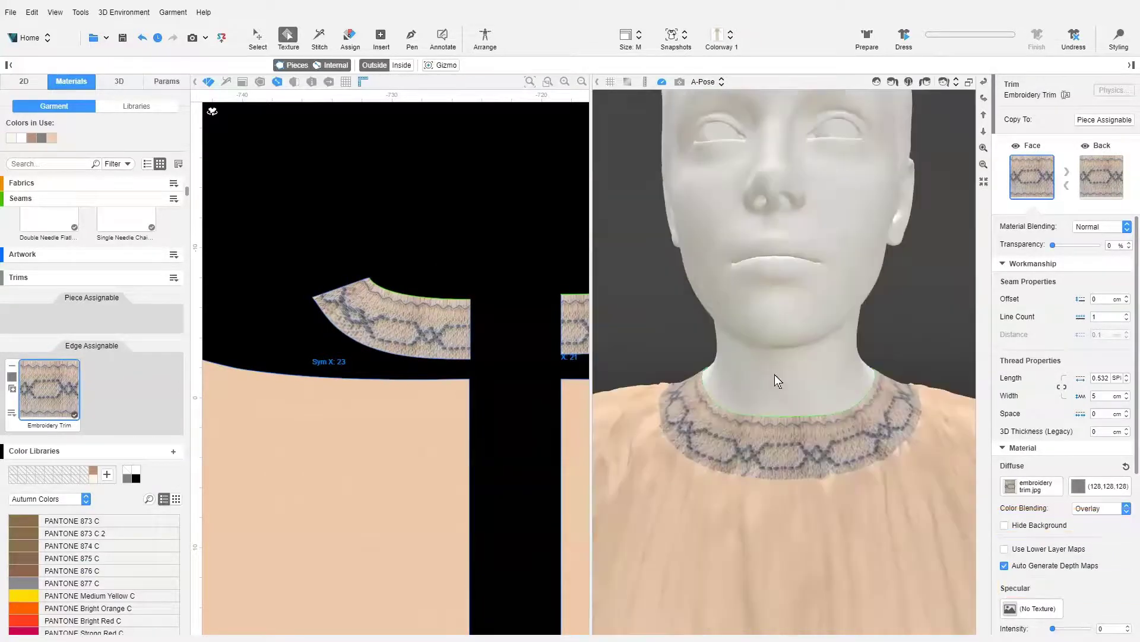